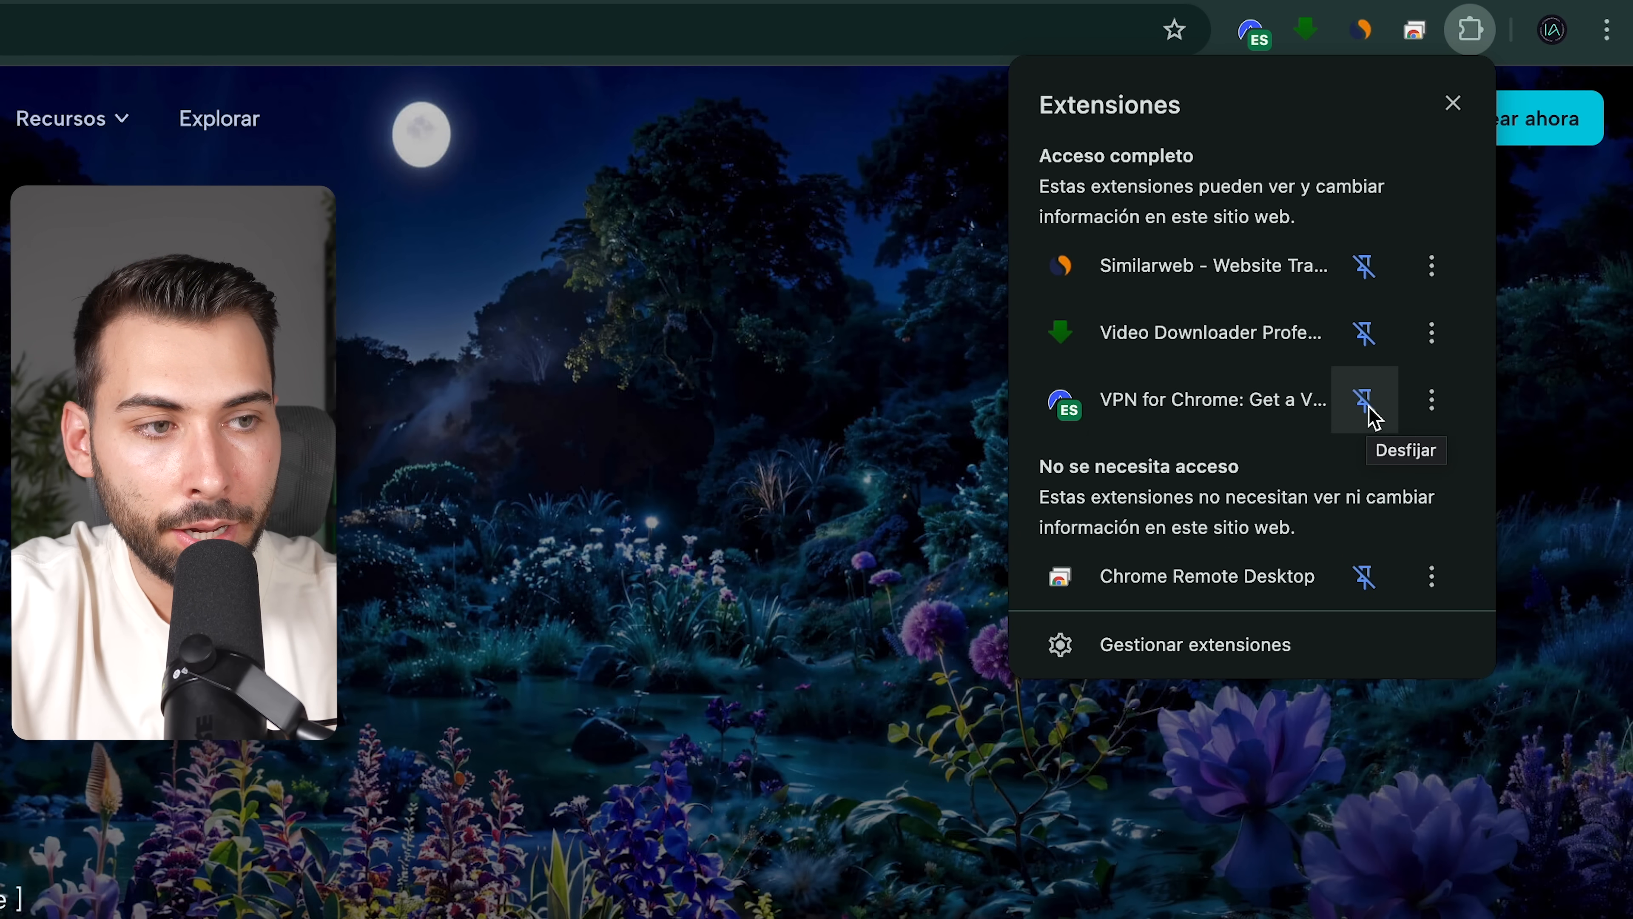
- Connect the NordVPN extension to the Nigeria server and return to the web page
{"action": "left_click", "coordinate": [1208, 399]}
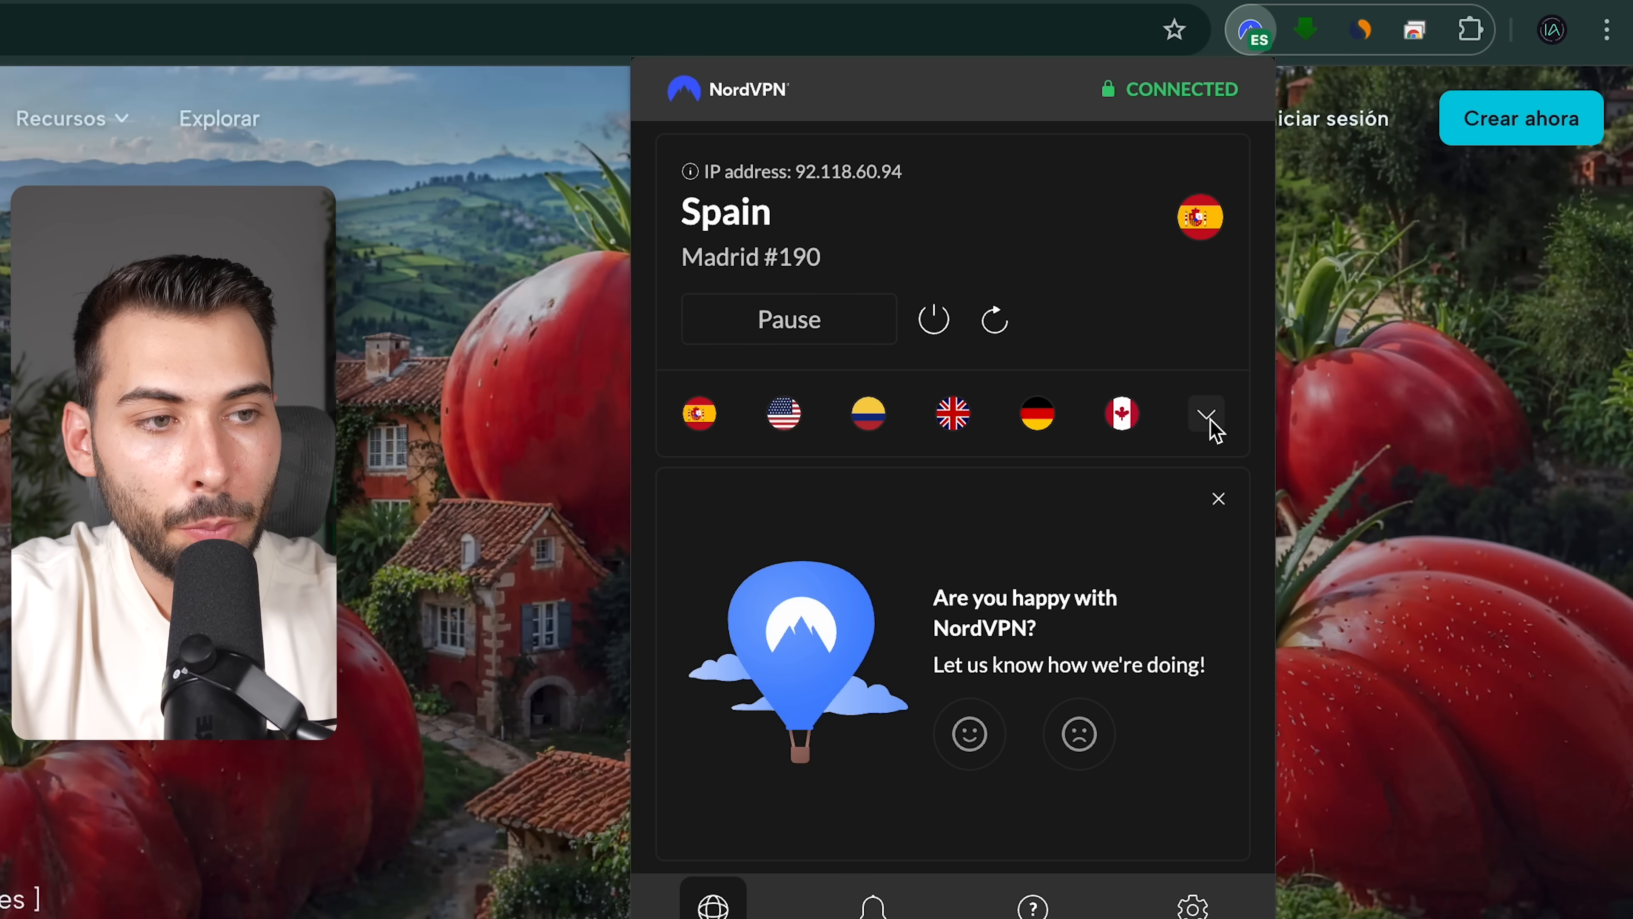
{"action": "left_click", "coordinate": [1208, 418]}
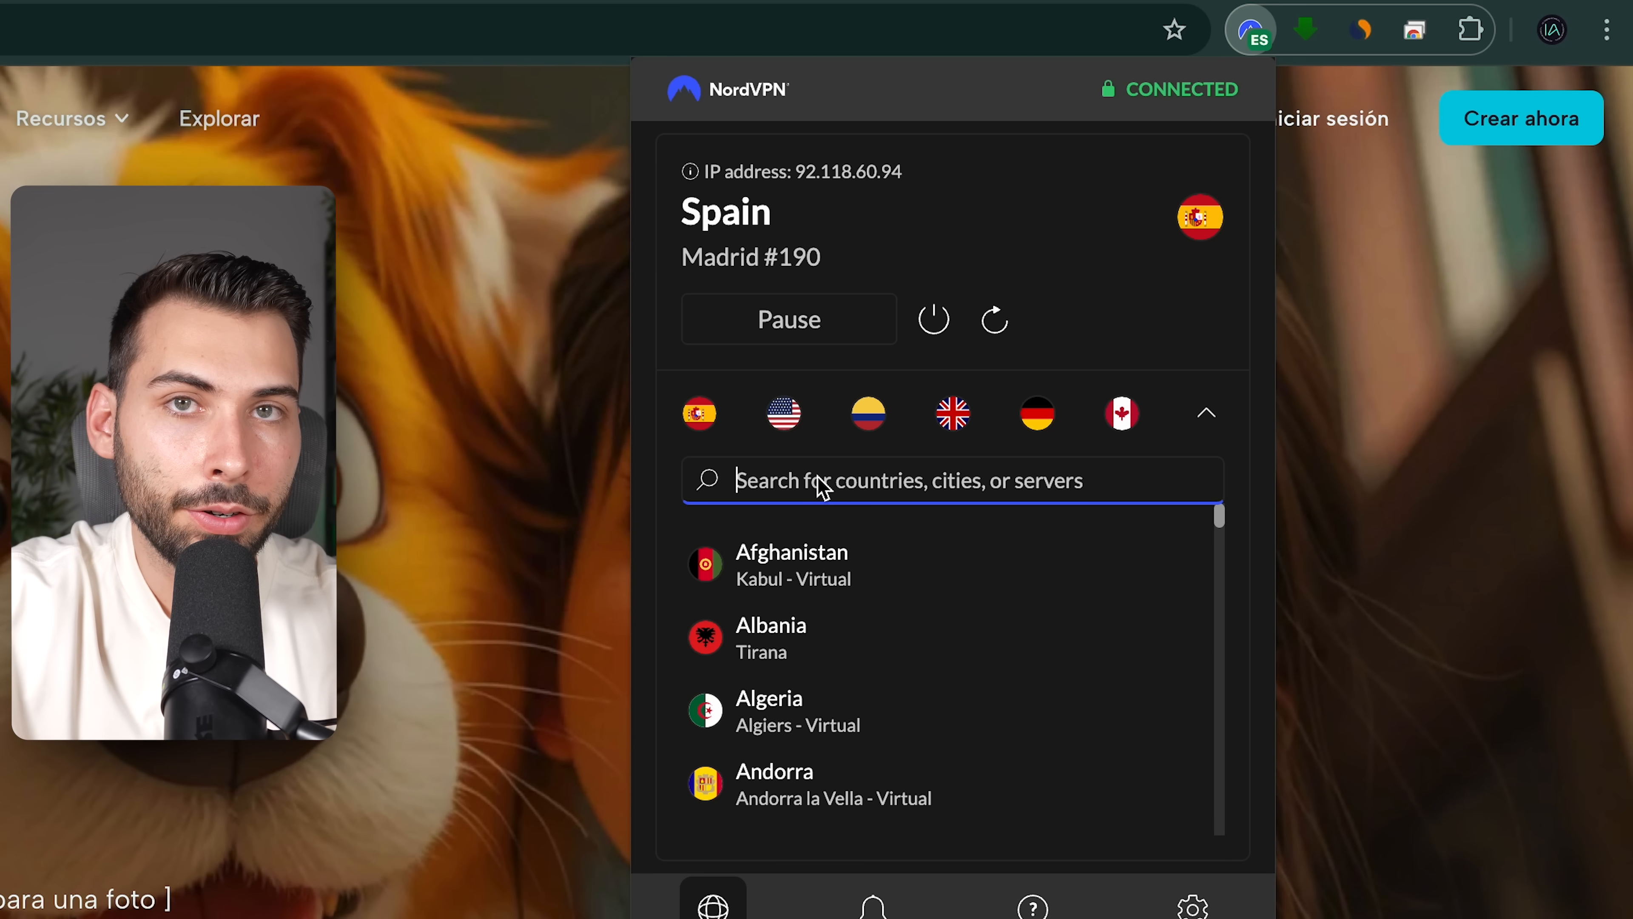
{"action": "type", "text": "niger"}
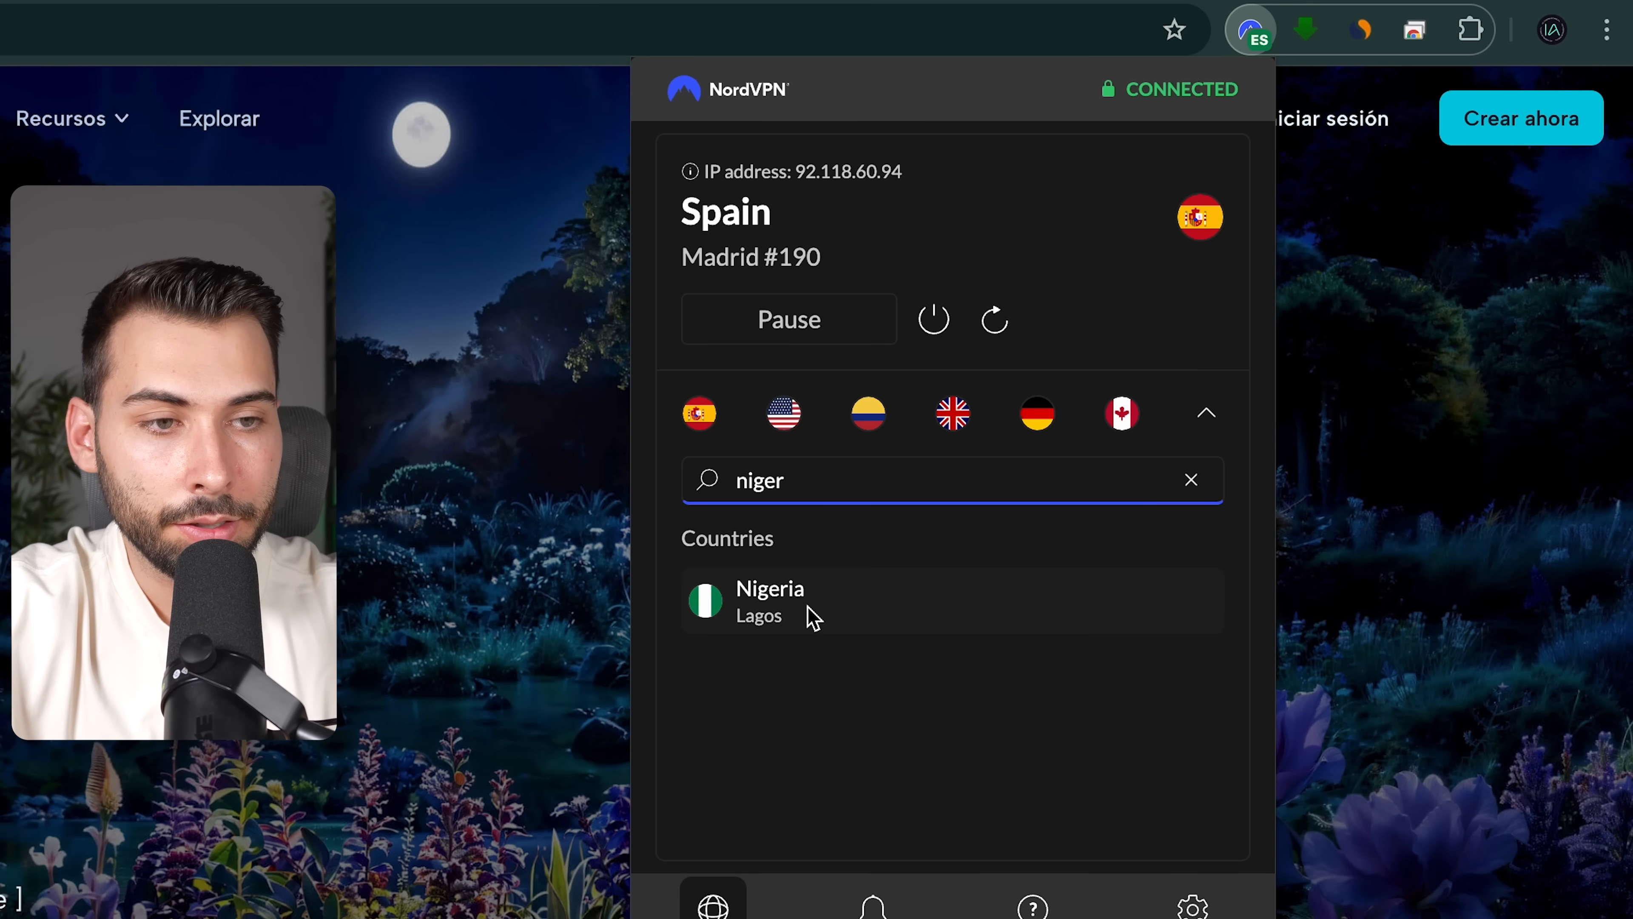
{"action": "left_click", "coordinate": [811, 617]}
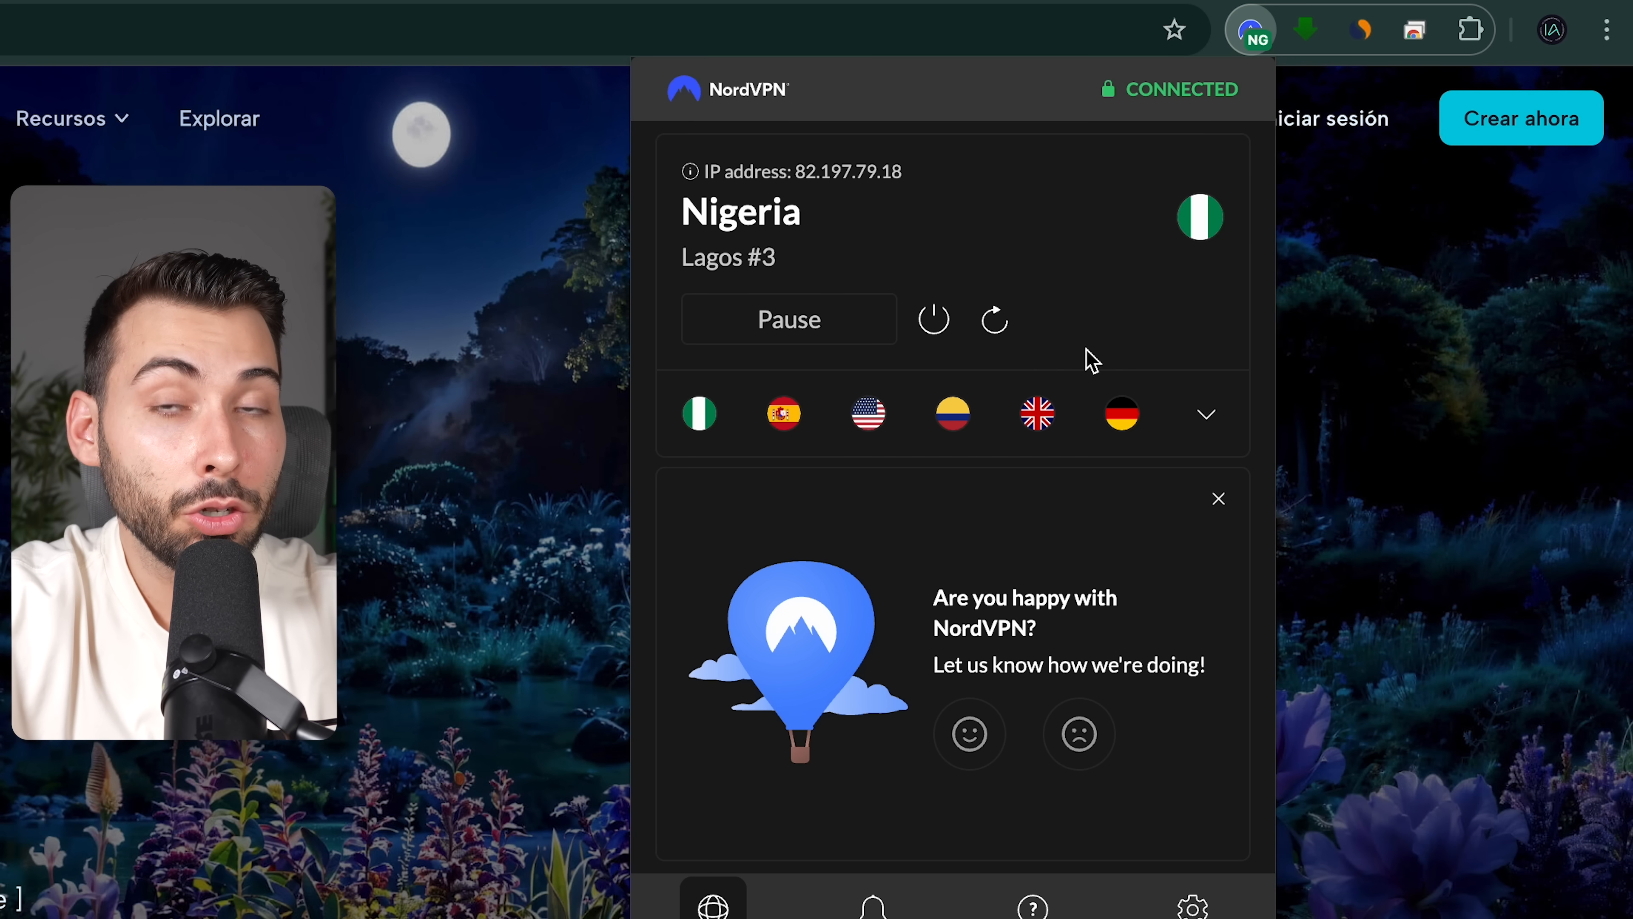
{"action": "left_click", "coordinate": [1460, 380]}
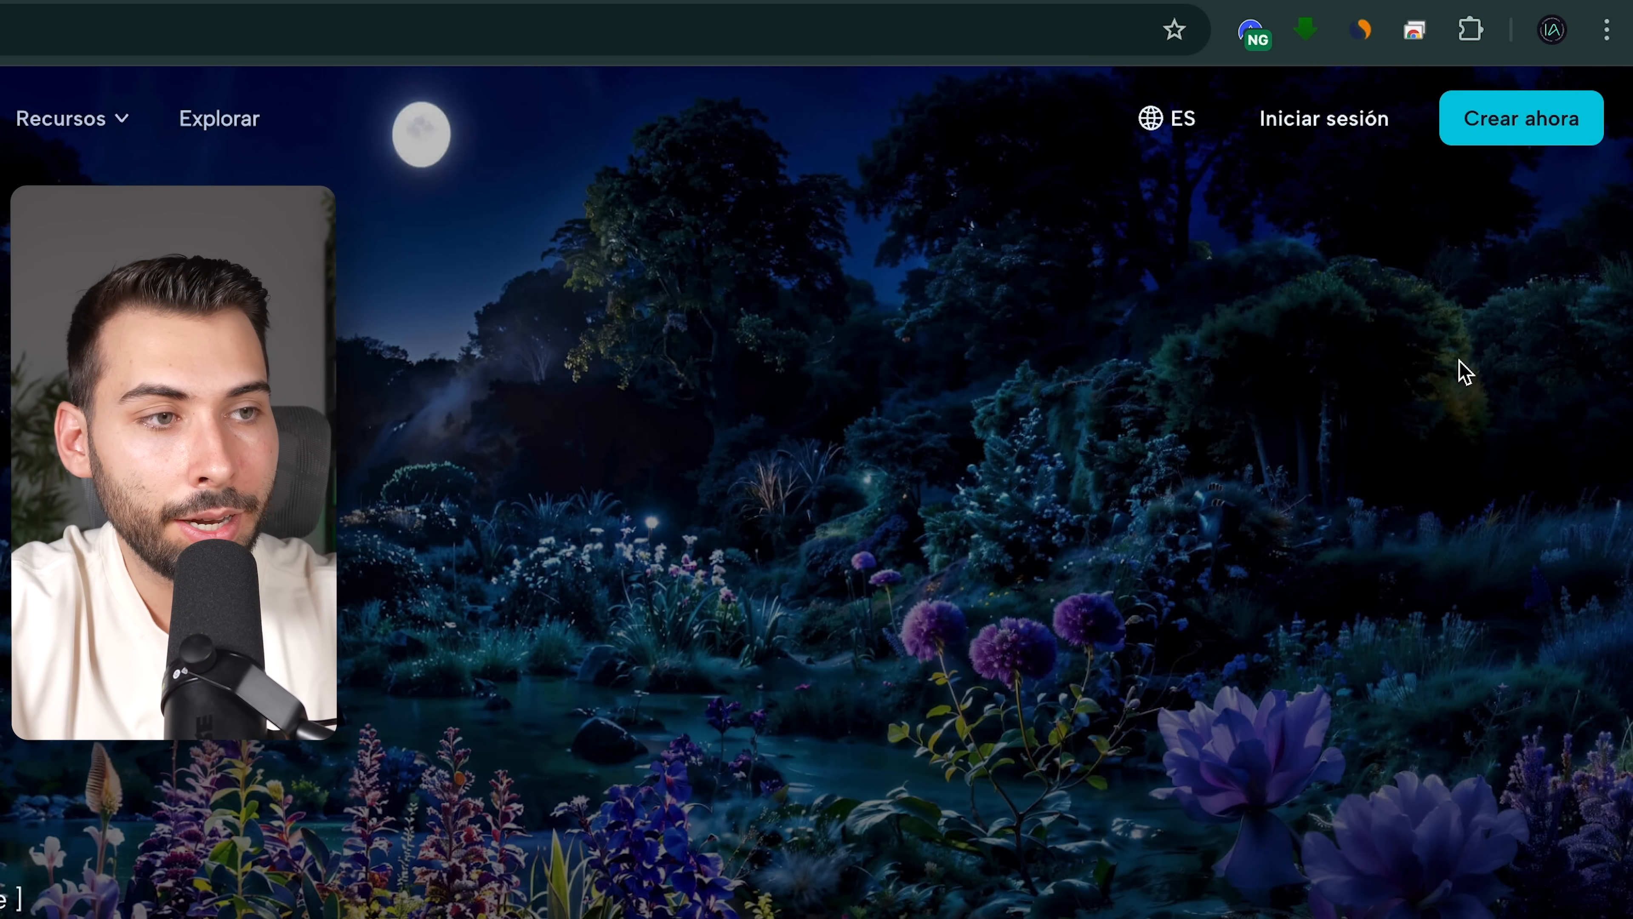
- Sign in to Dreamina with the CapCut account and dismiss the account access and profession dialogs
{"action": "left_click", "coordinate": [1556, 122]}
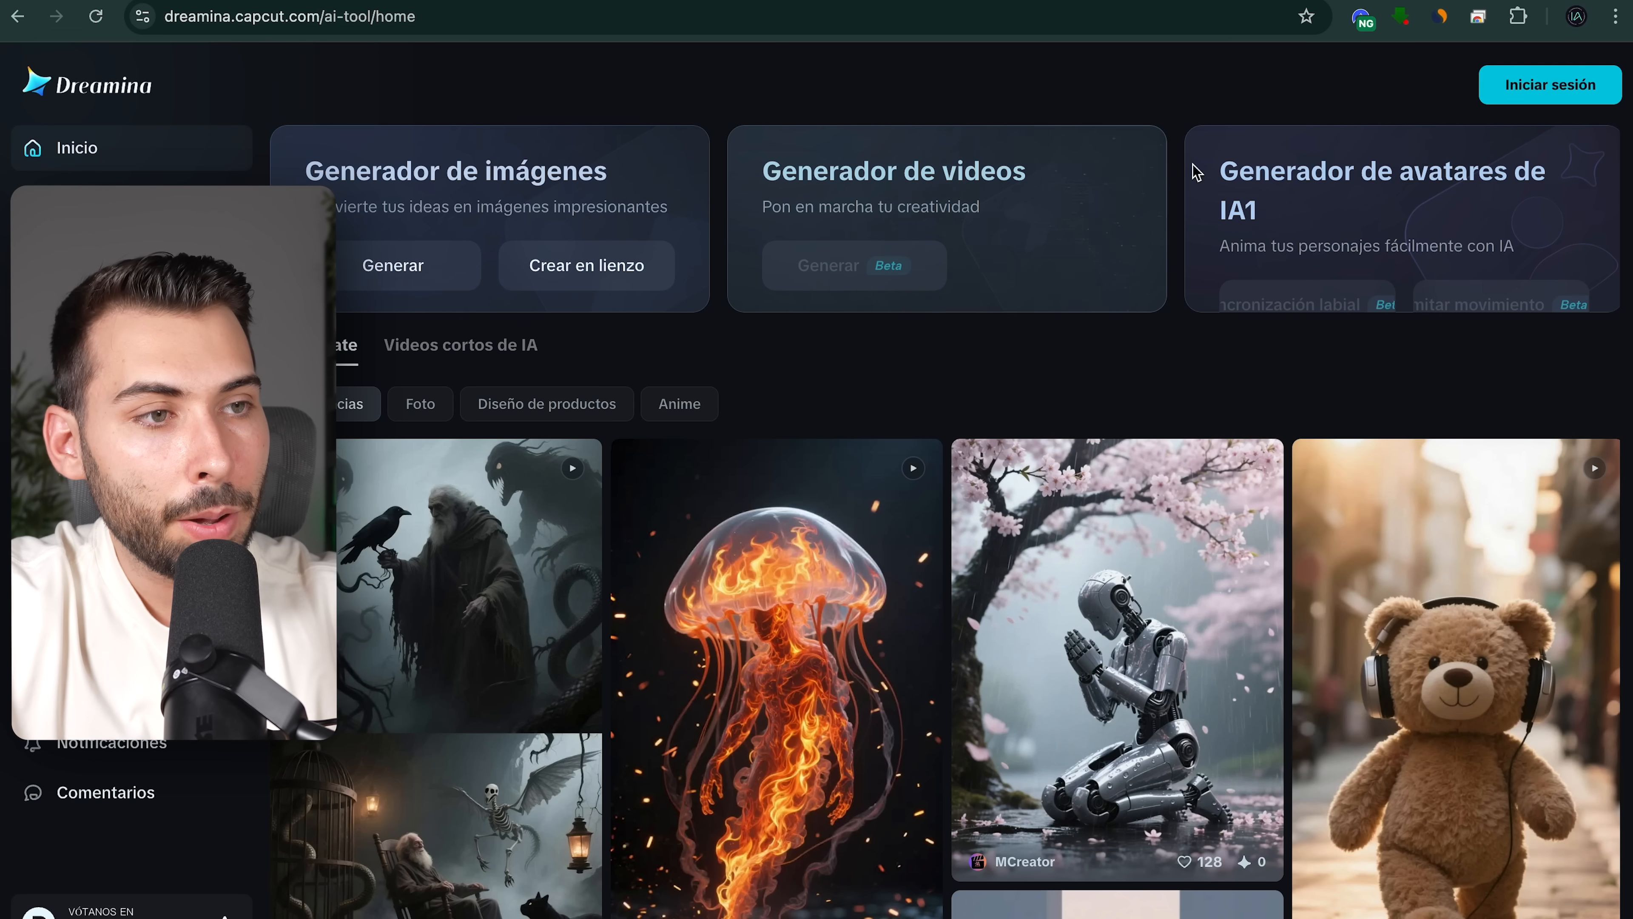
{"action": "left_click", "coordinate": [1559, 96]}
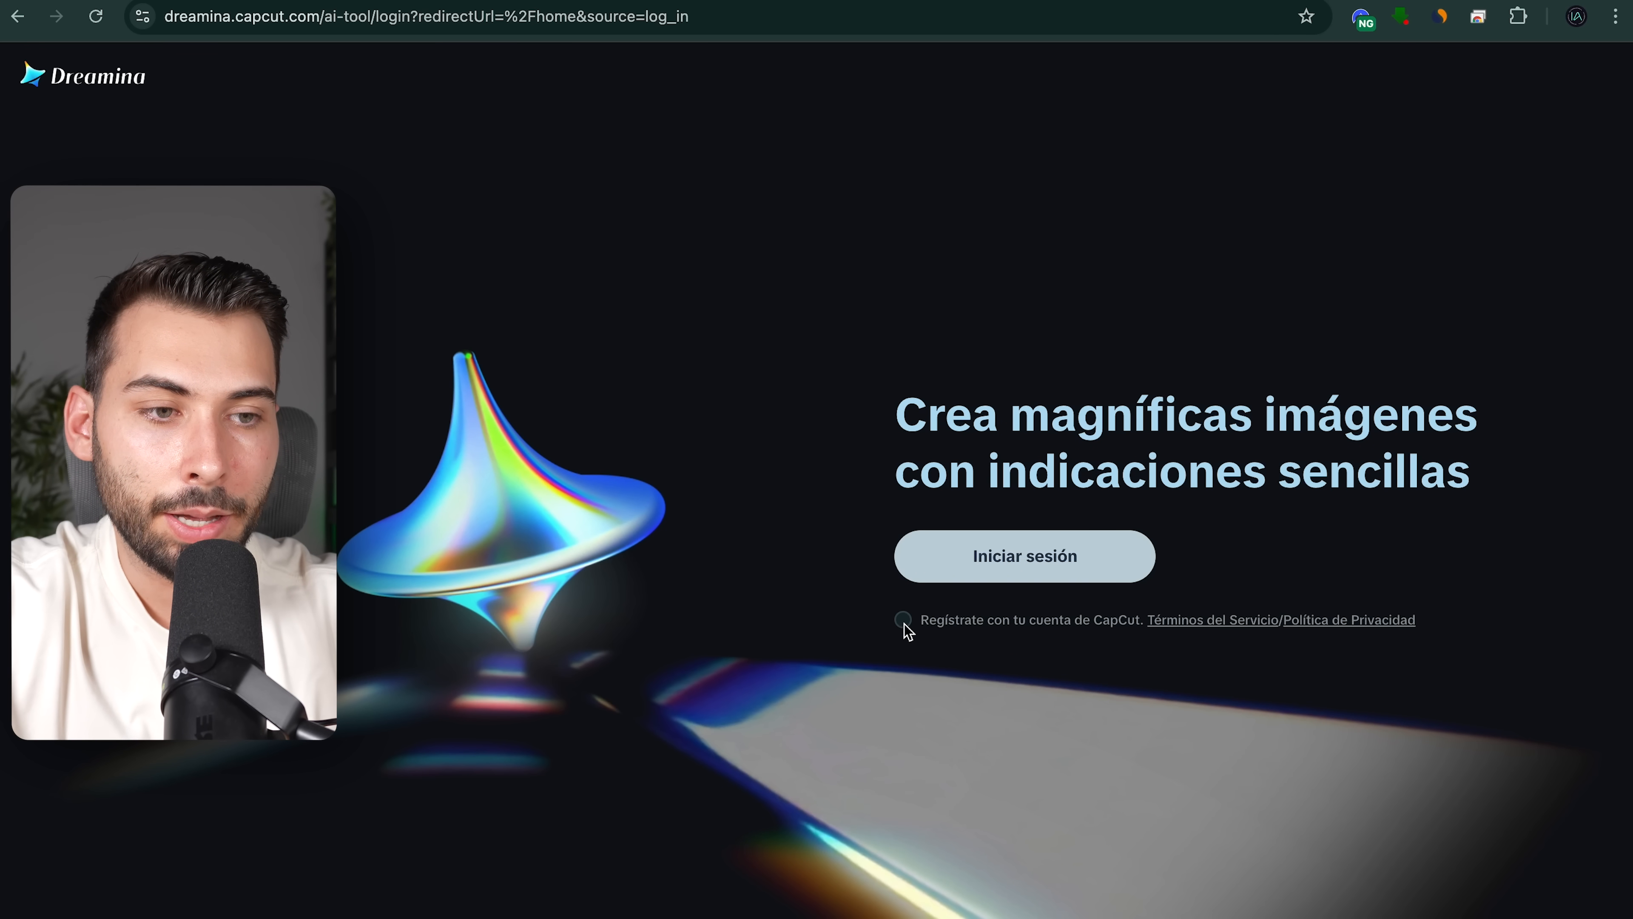
{"action": "left_click", "coordinate": [1031, 569]}
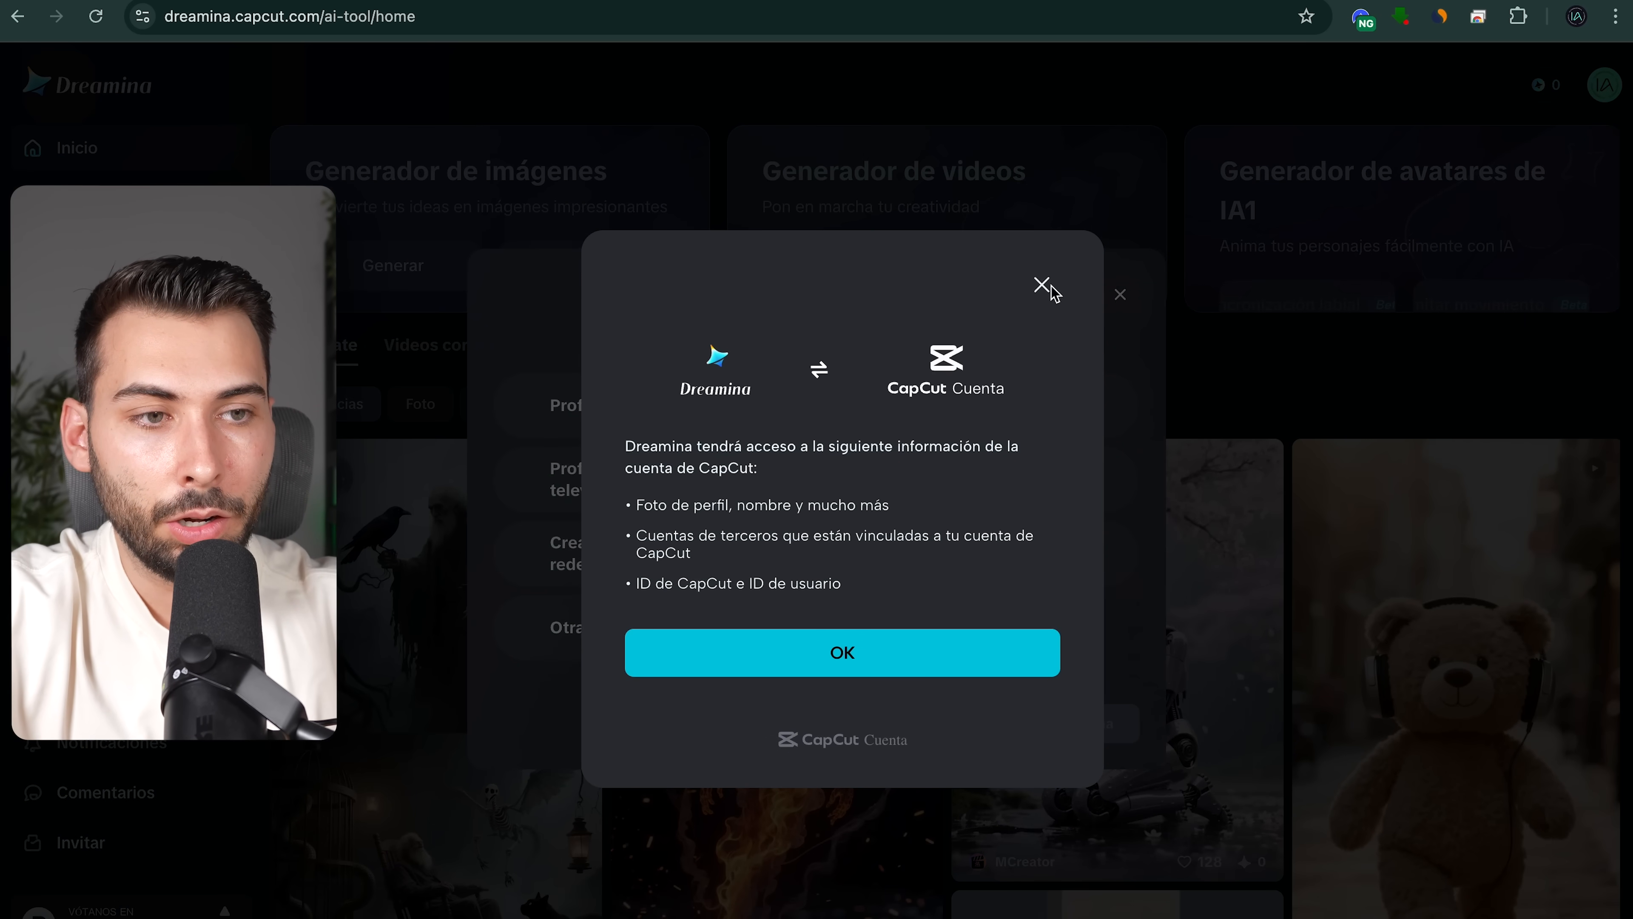
{"action": "left_click", "coordinate": [1042, 285]}
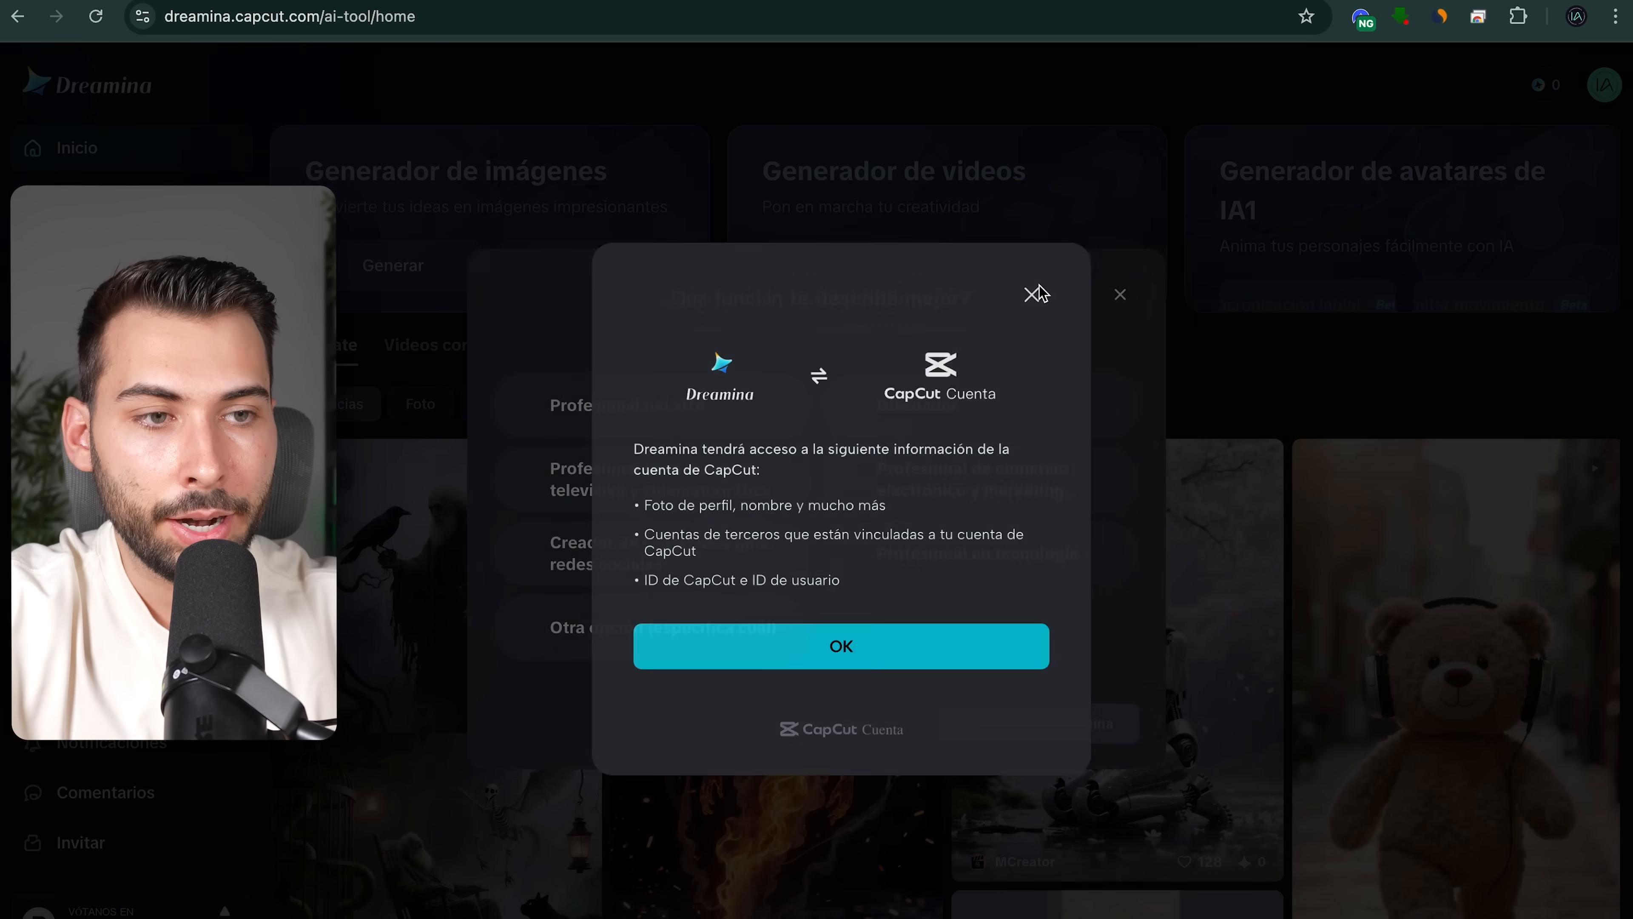
{"action": "left_click", "coordinate": [1121, 295]}
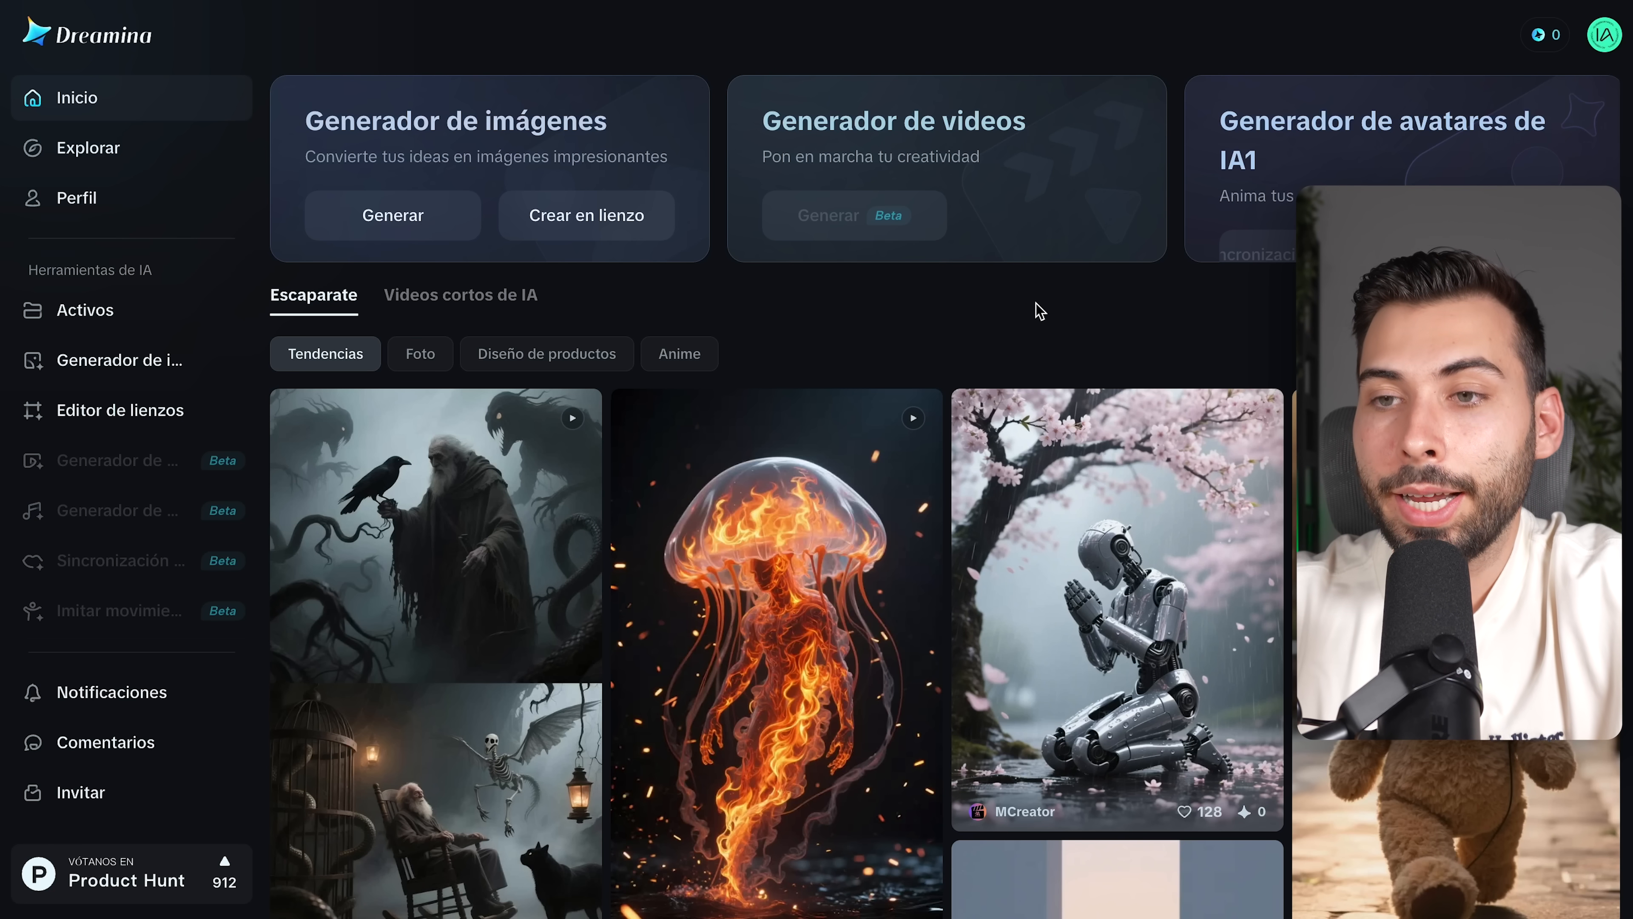
- Check access to the beta video generator and close its notice
{"action": "left_click", "coordinate": [857, 215]}
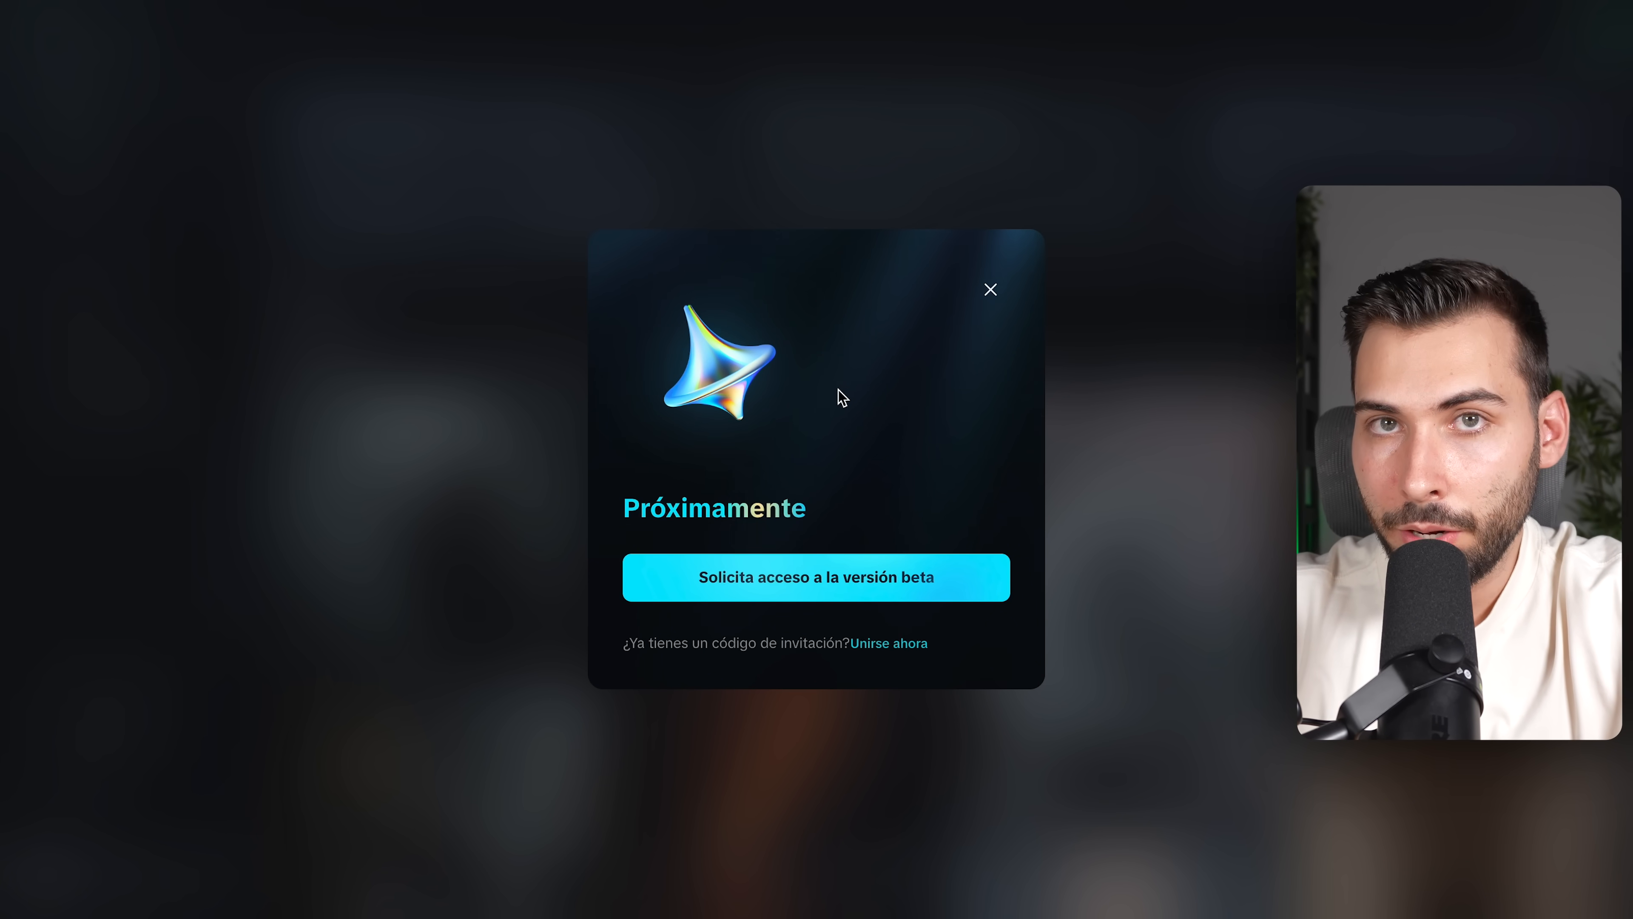
{"action": "left_click", "coordinate": [1052, 452]}
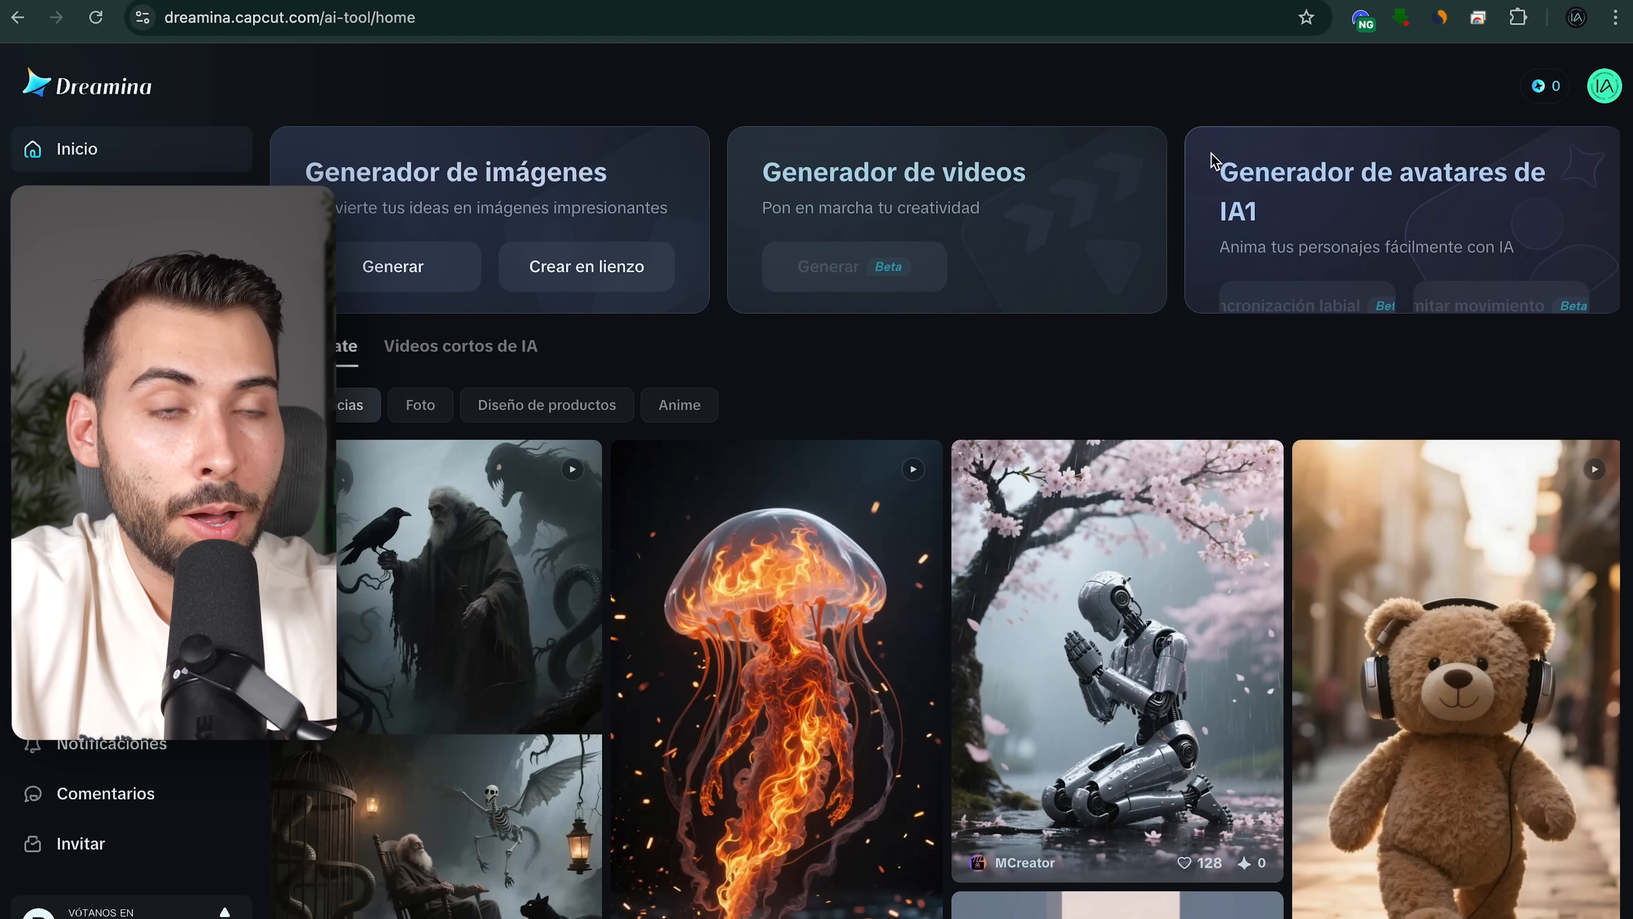
- Switch the VPN connection to London and reload the Dreamina home page
{"action": "left_click", "coordinate": [1361, 17]}
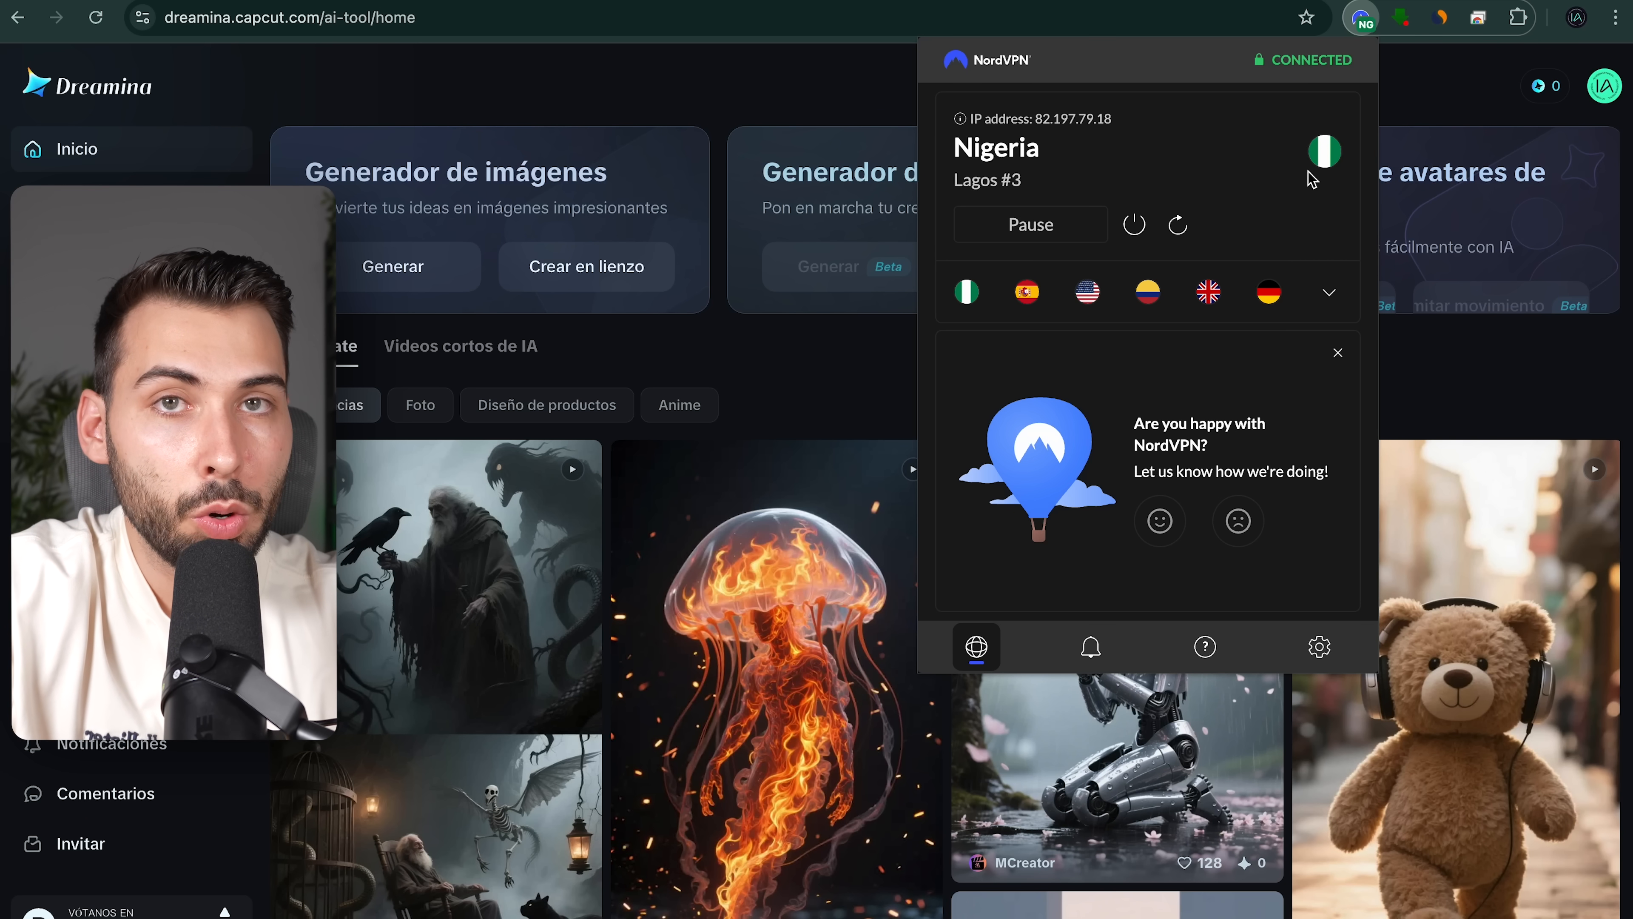
{"action": "left_click", "coordinate": [1329, 293]}
{"action": "type", "text": "londo"}
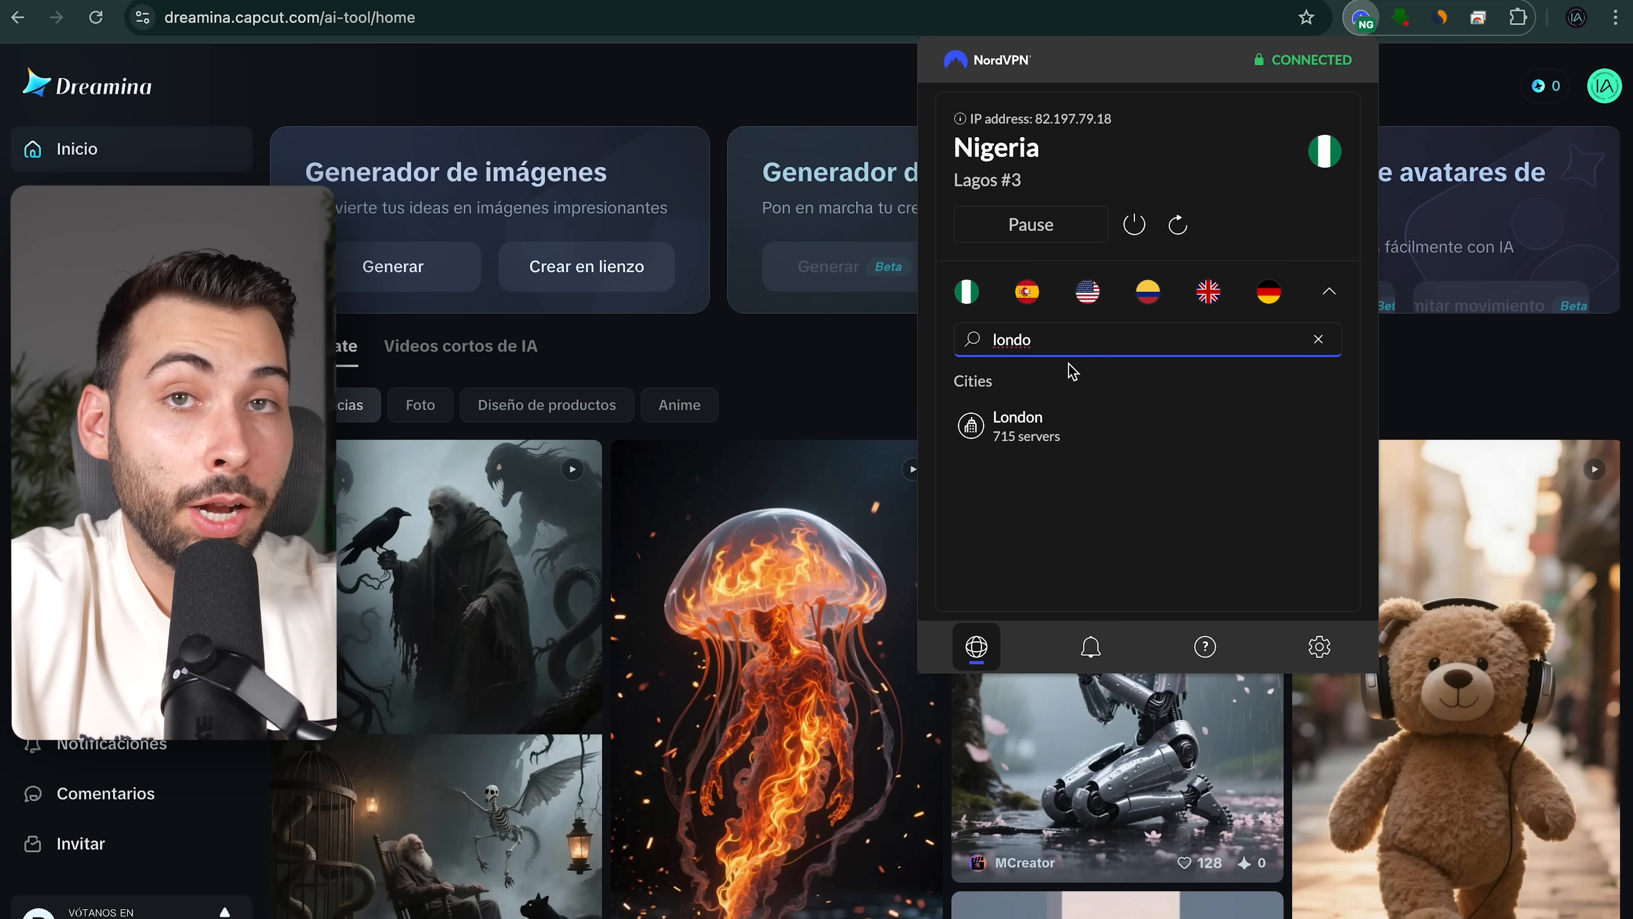
{"action": "left_click", "coordinate": [1031, 431]}
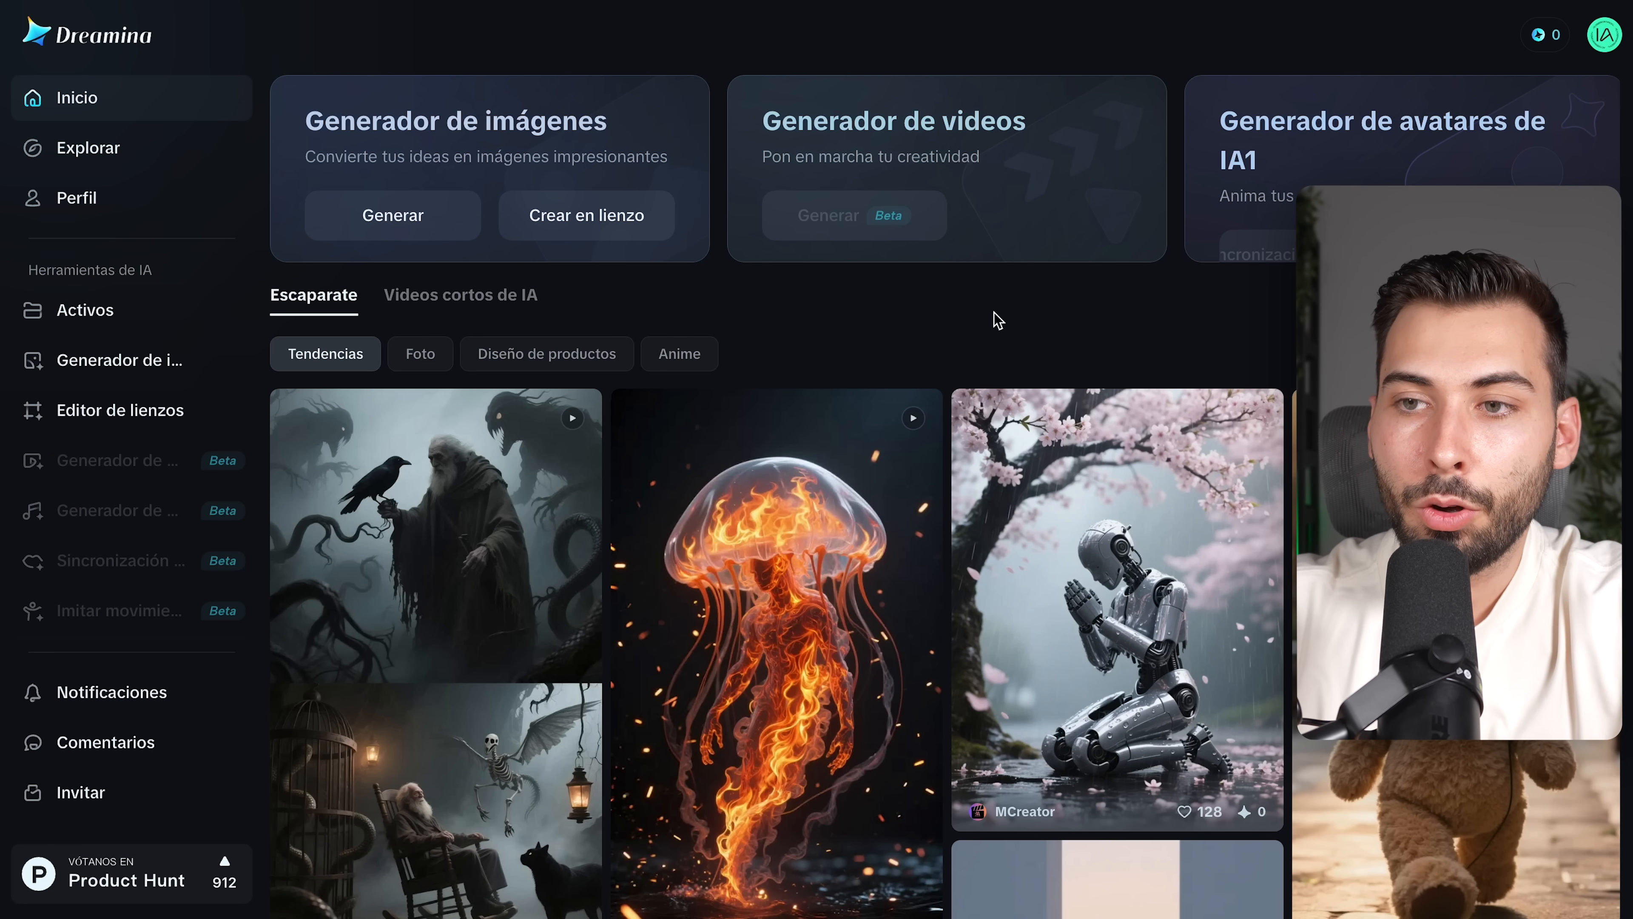
{"action": "key", "text": "F5"}
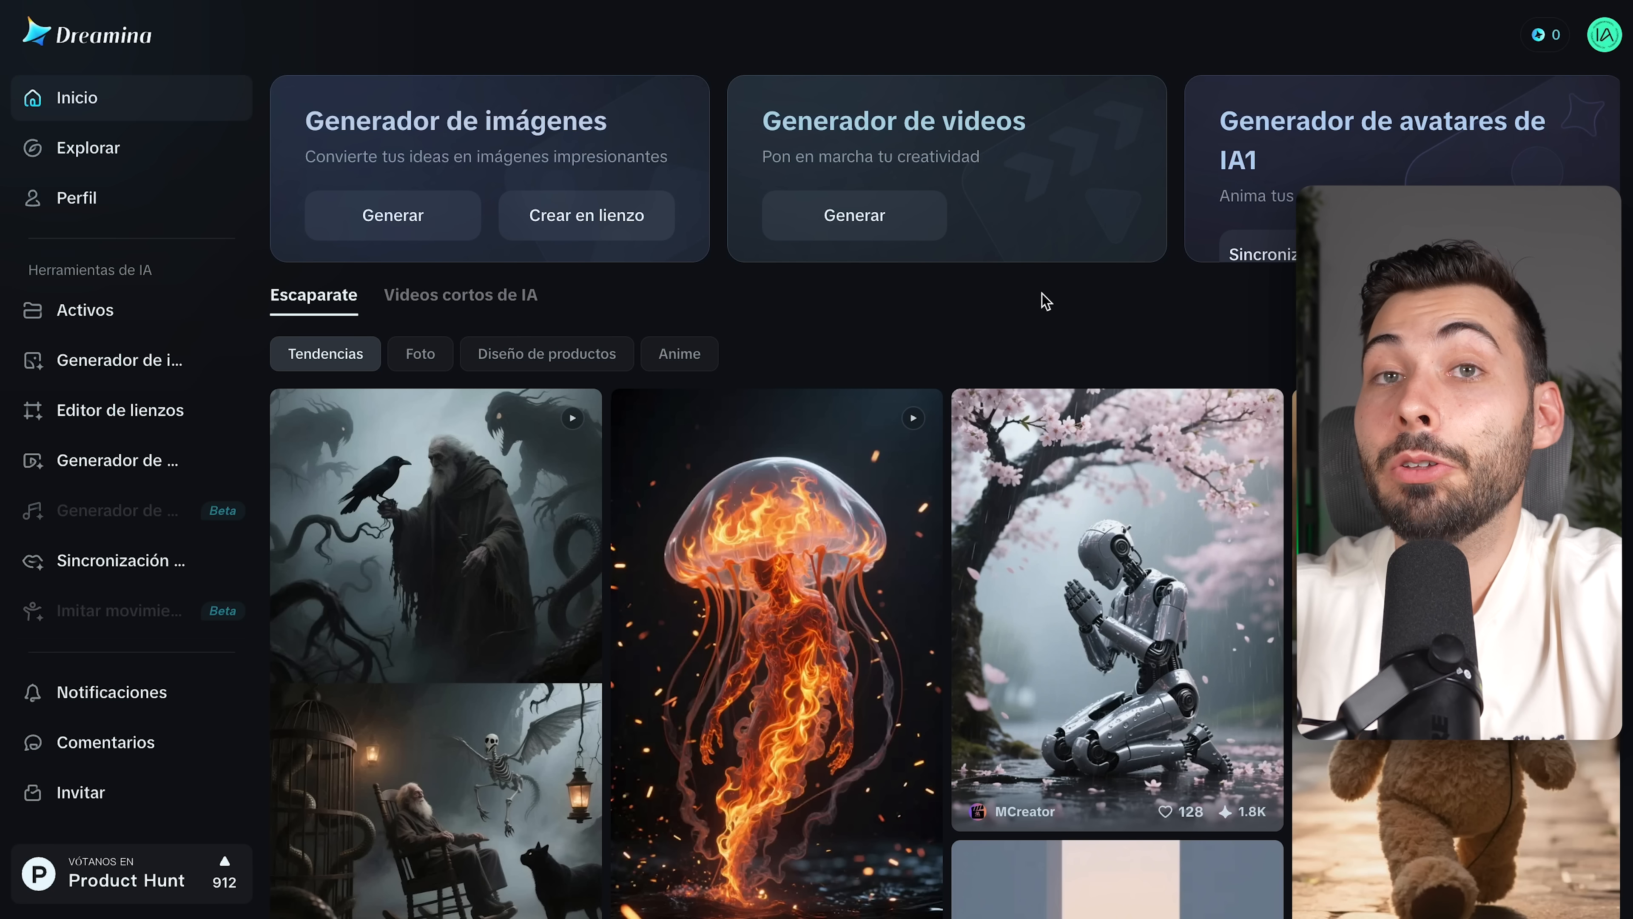
- Generate a video from the text prompt "Un pingüino haciendo windsurf en la playa"
{"action": "left_click", "coordinate": [903, 214]}
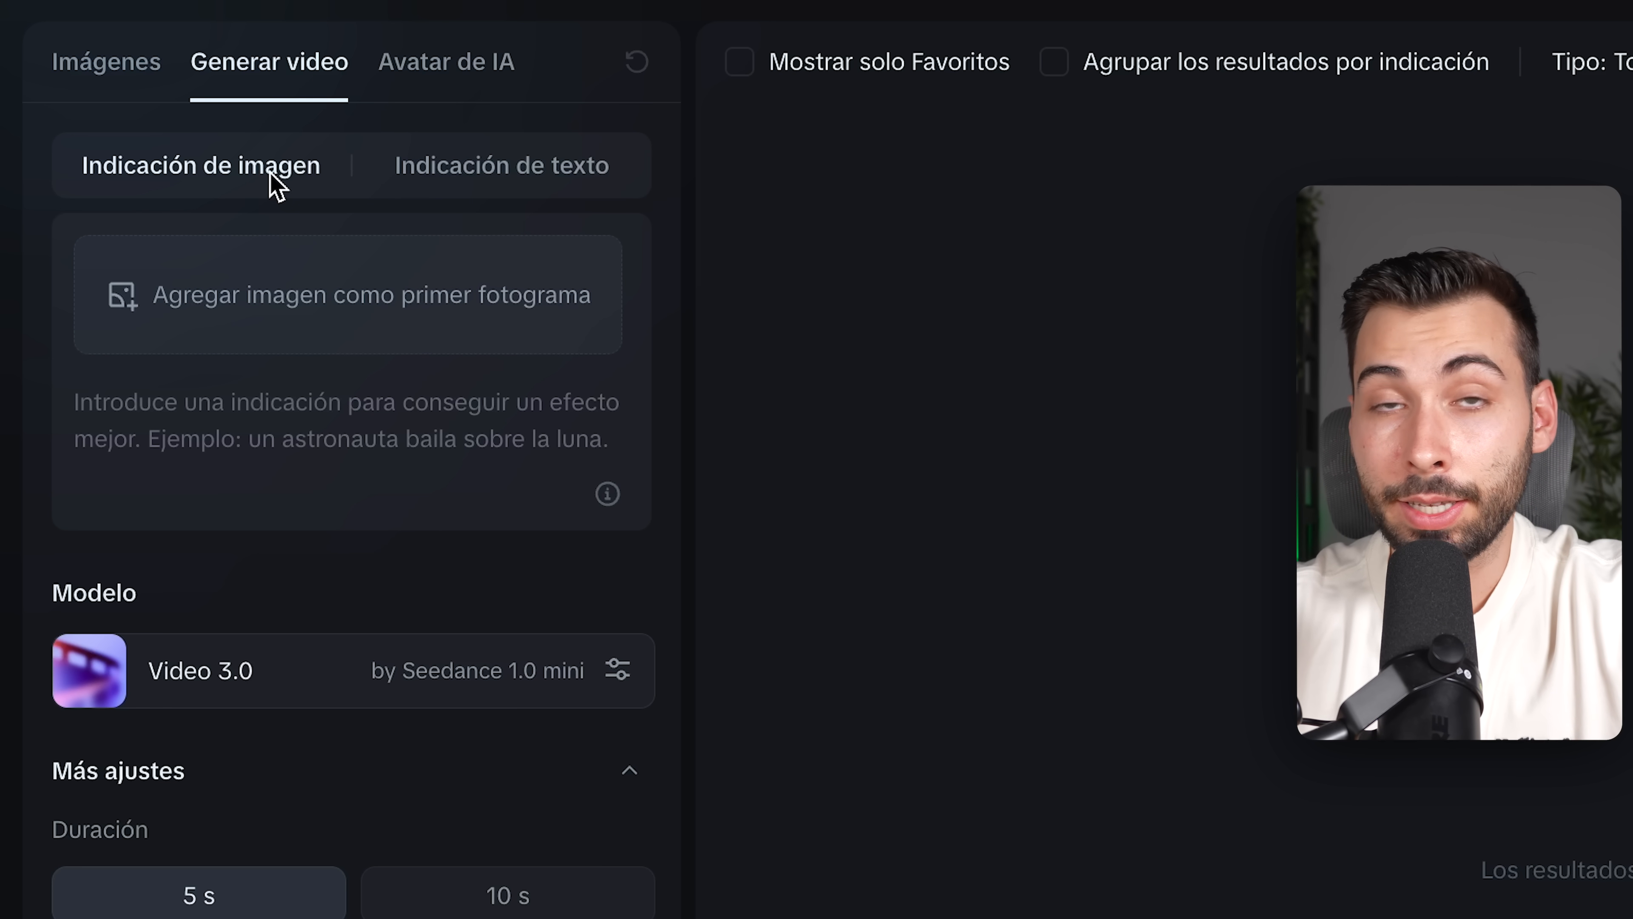
{"action": "left_click", "coordinate": [501, 178]}
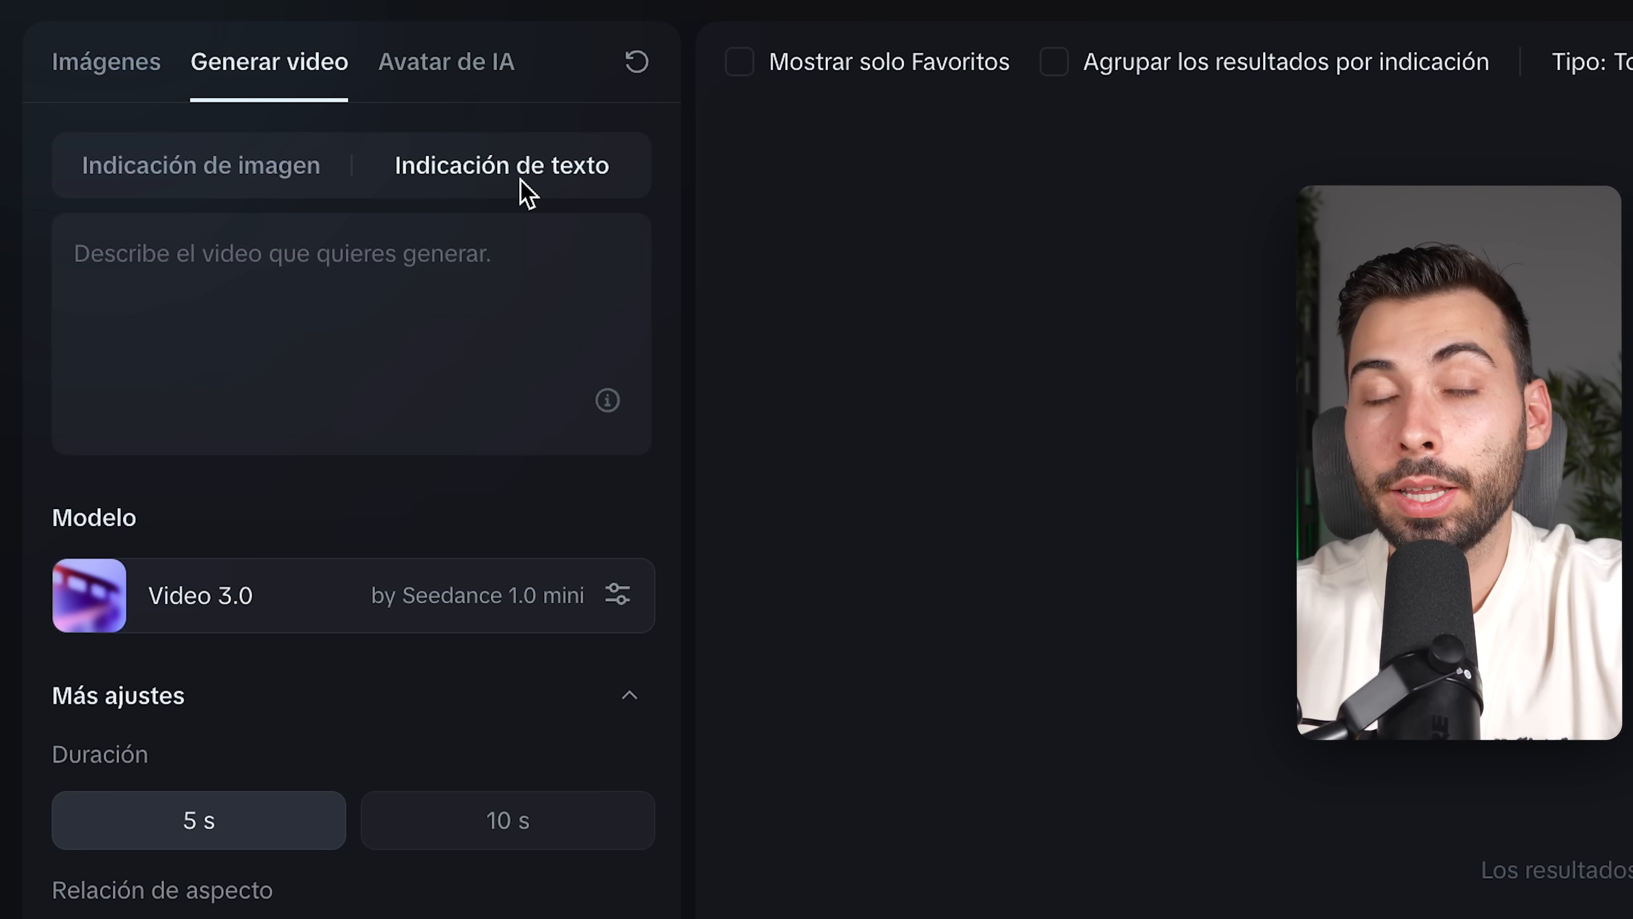
{"action": "left_click", "coordinate": [366, 293]}
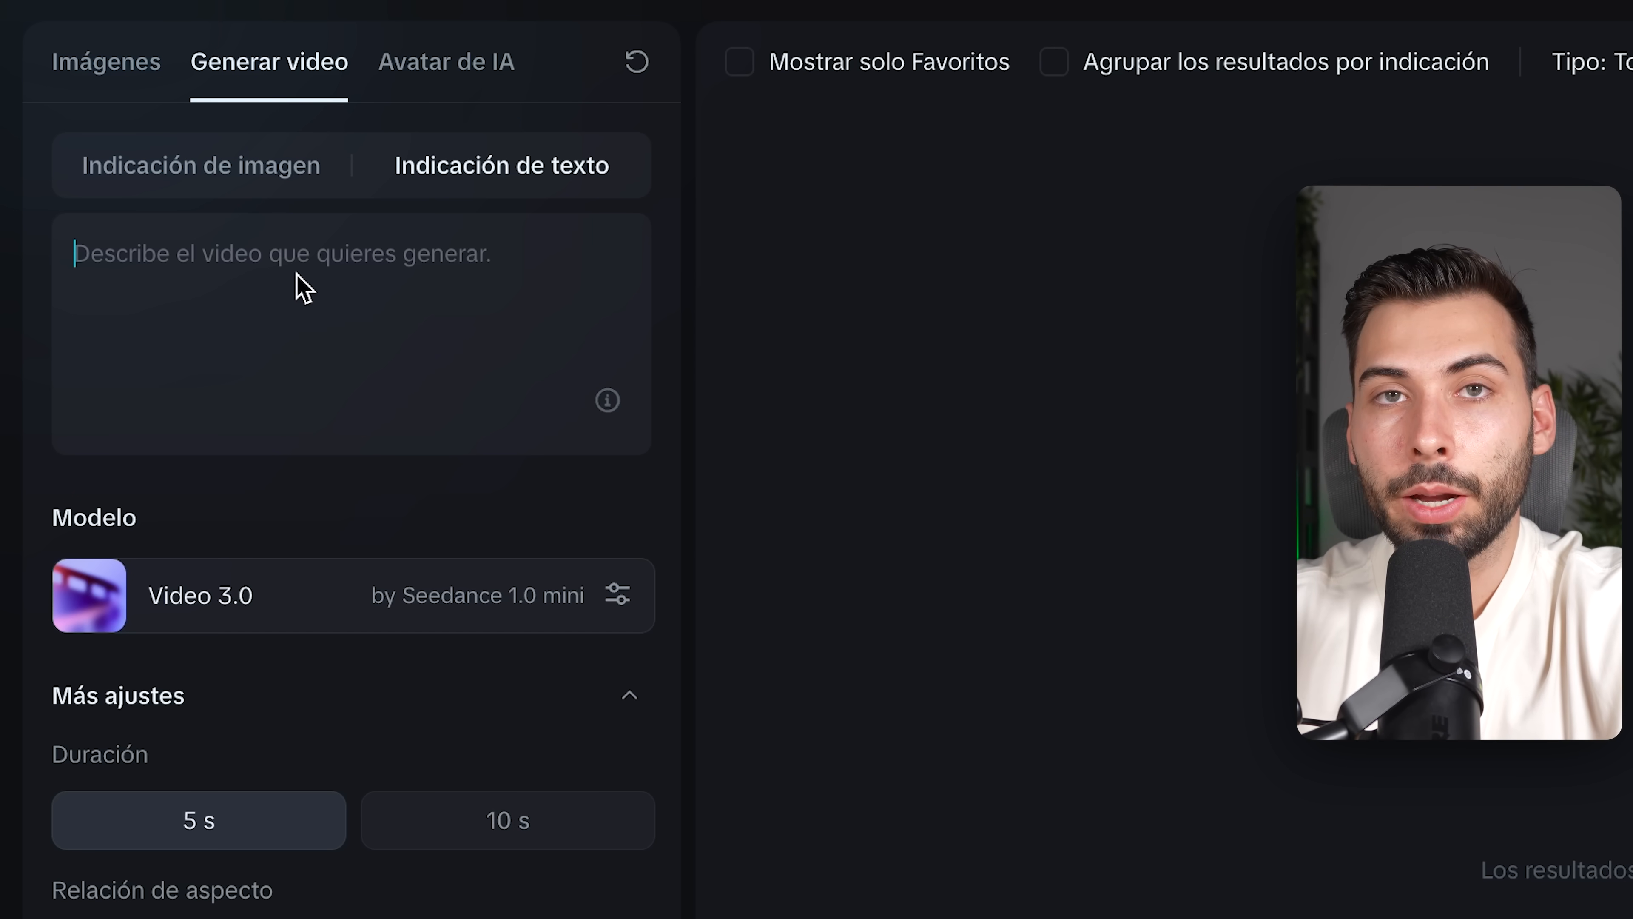
{"action": "type", "text": "Un pingüino haciendo windsurf en la playa"}
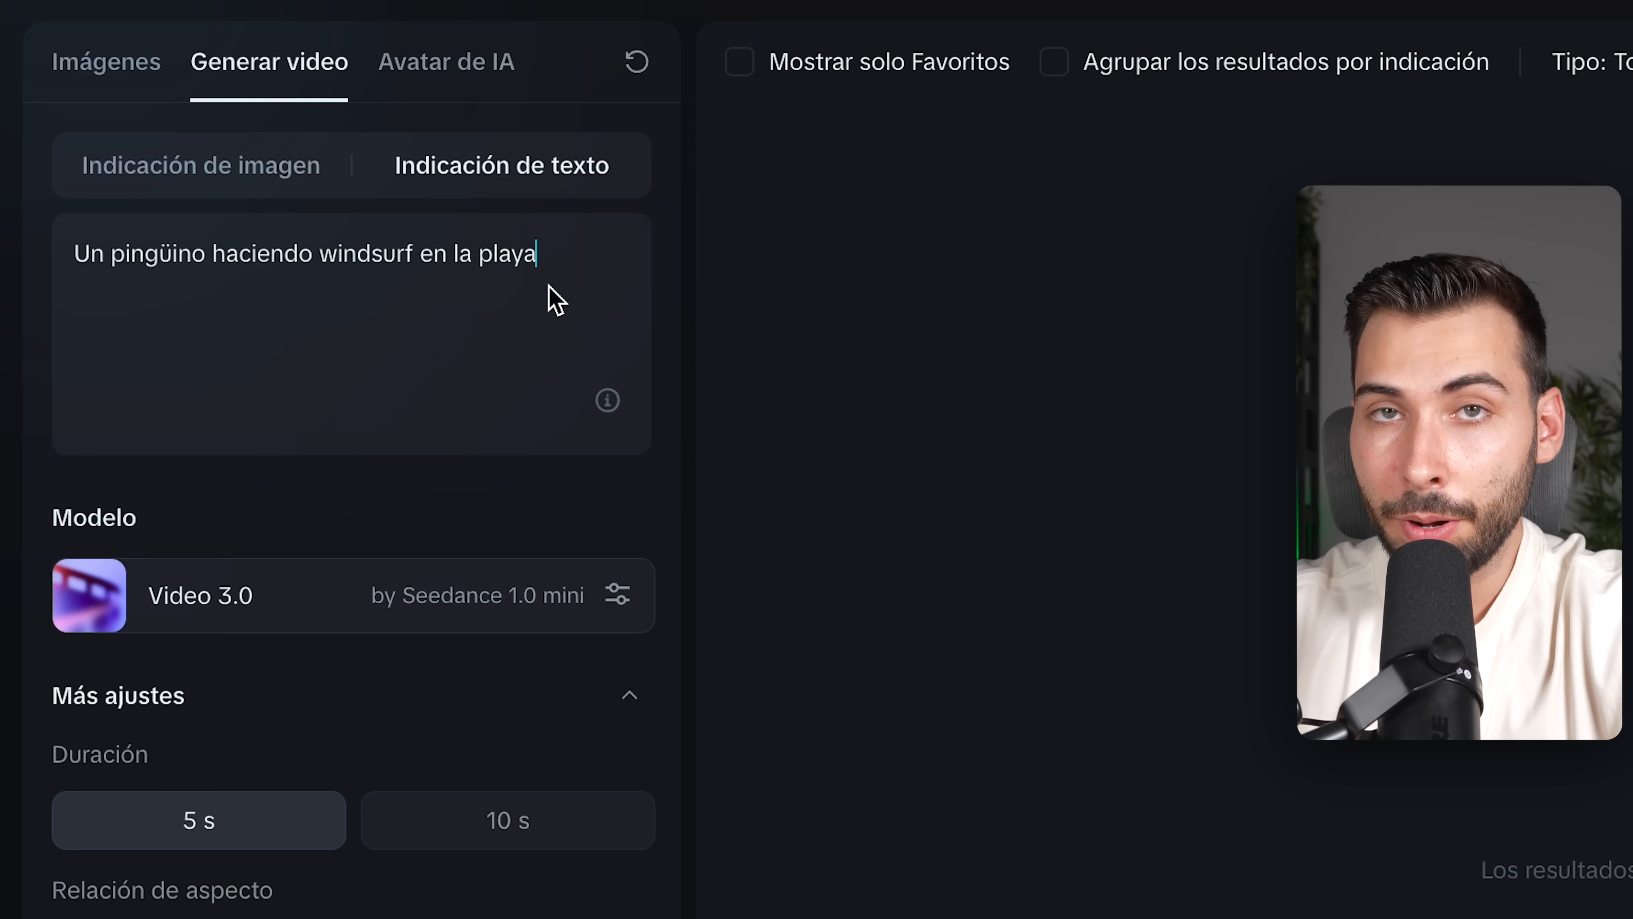
{"action": "left_click", "coordinate": [215, 865]}
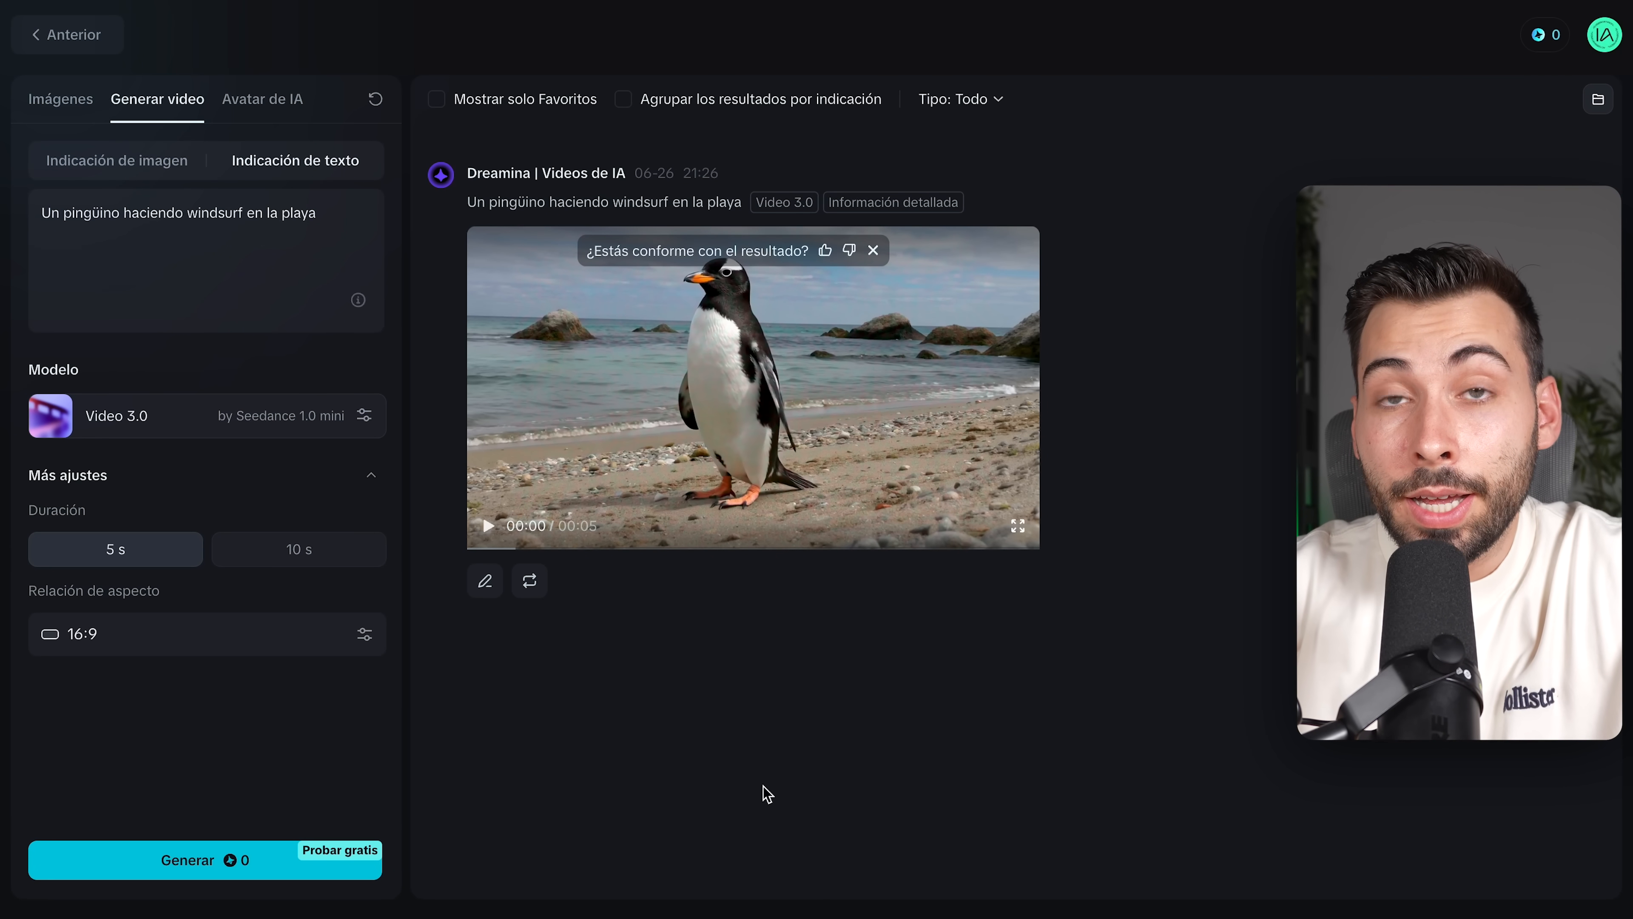
- Play the generated penguin video in the enlarged view and download it
{"action": "left_click", "coordinate": [836, 418]}
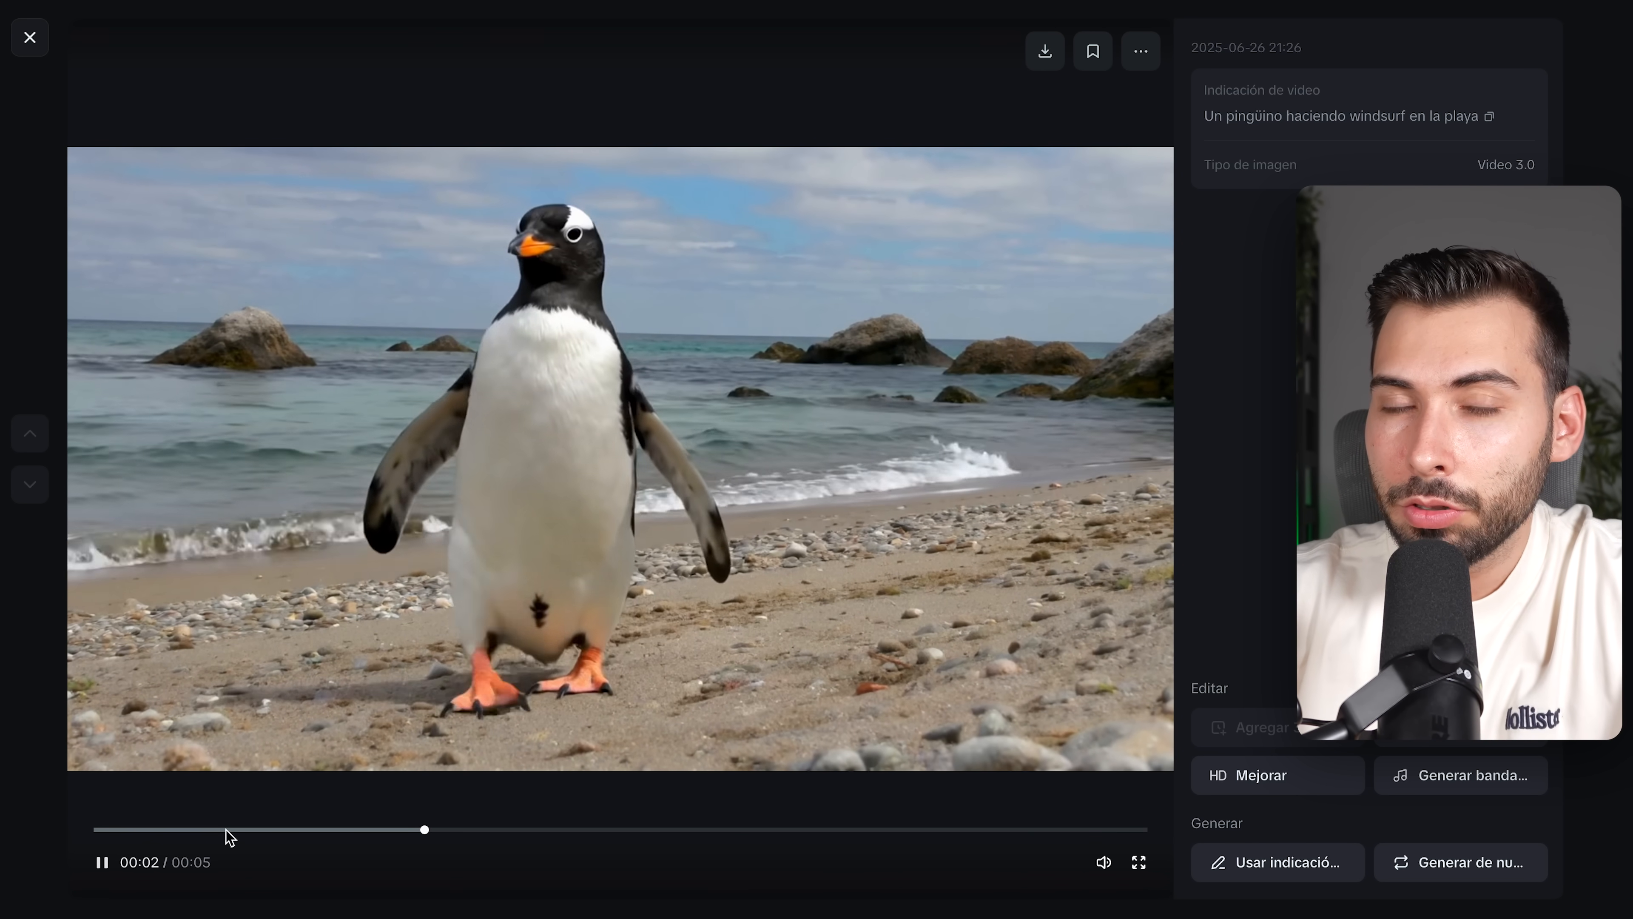
{"action": "left_click", "coordinate": [310, 831]}
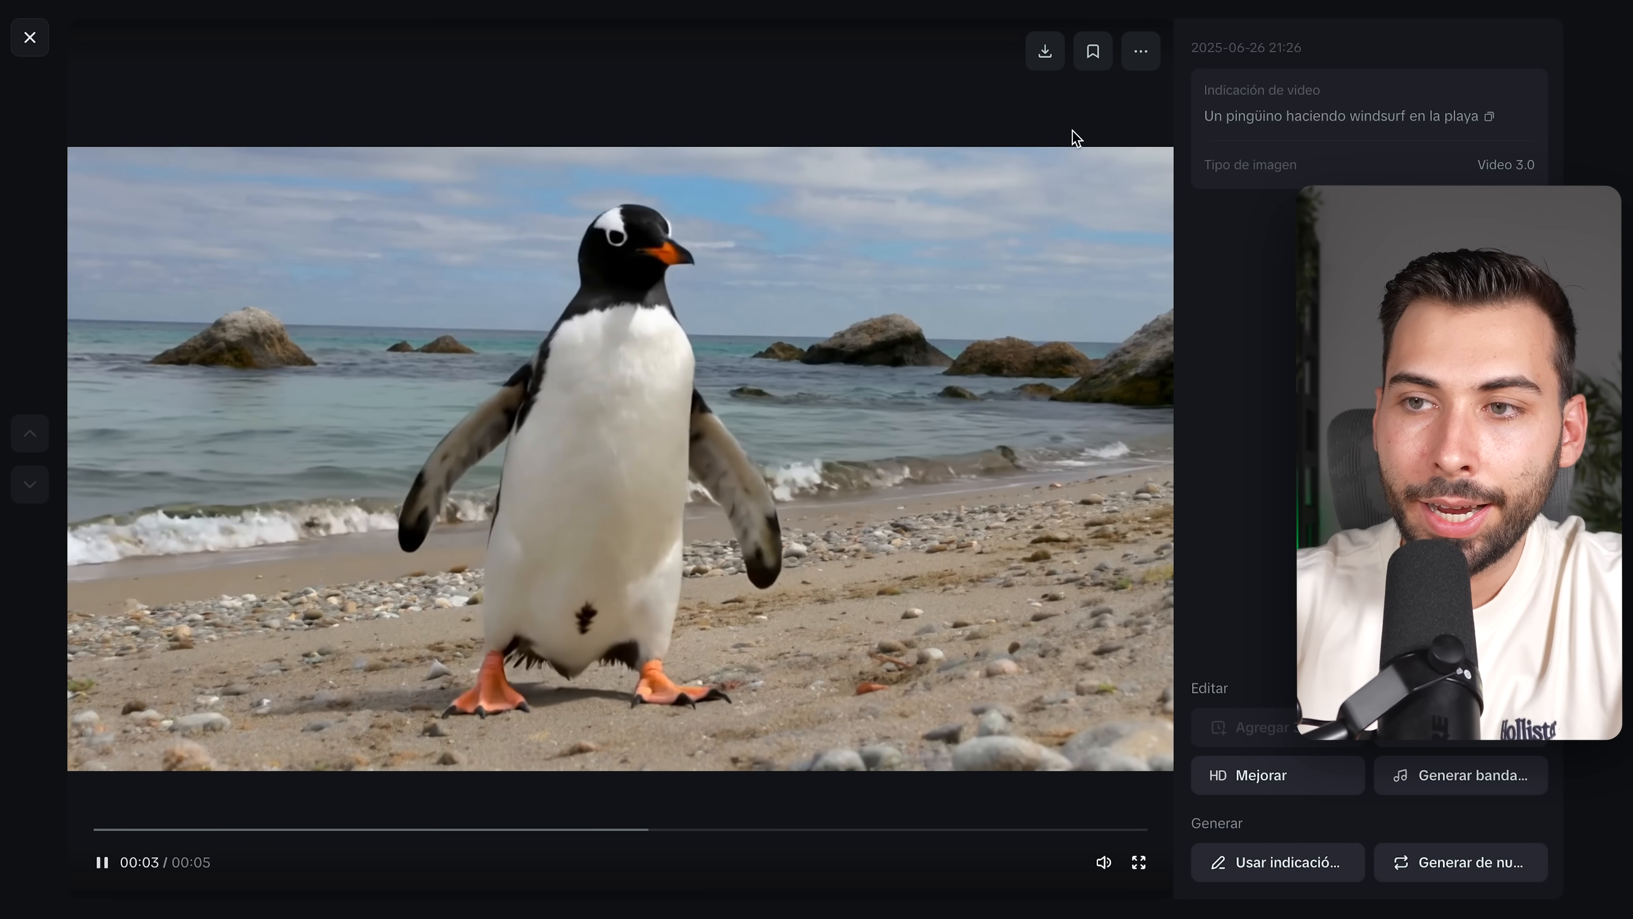
{"action": "left_click", "coordinate": [1046, 56]}
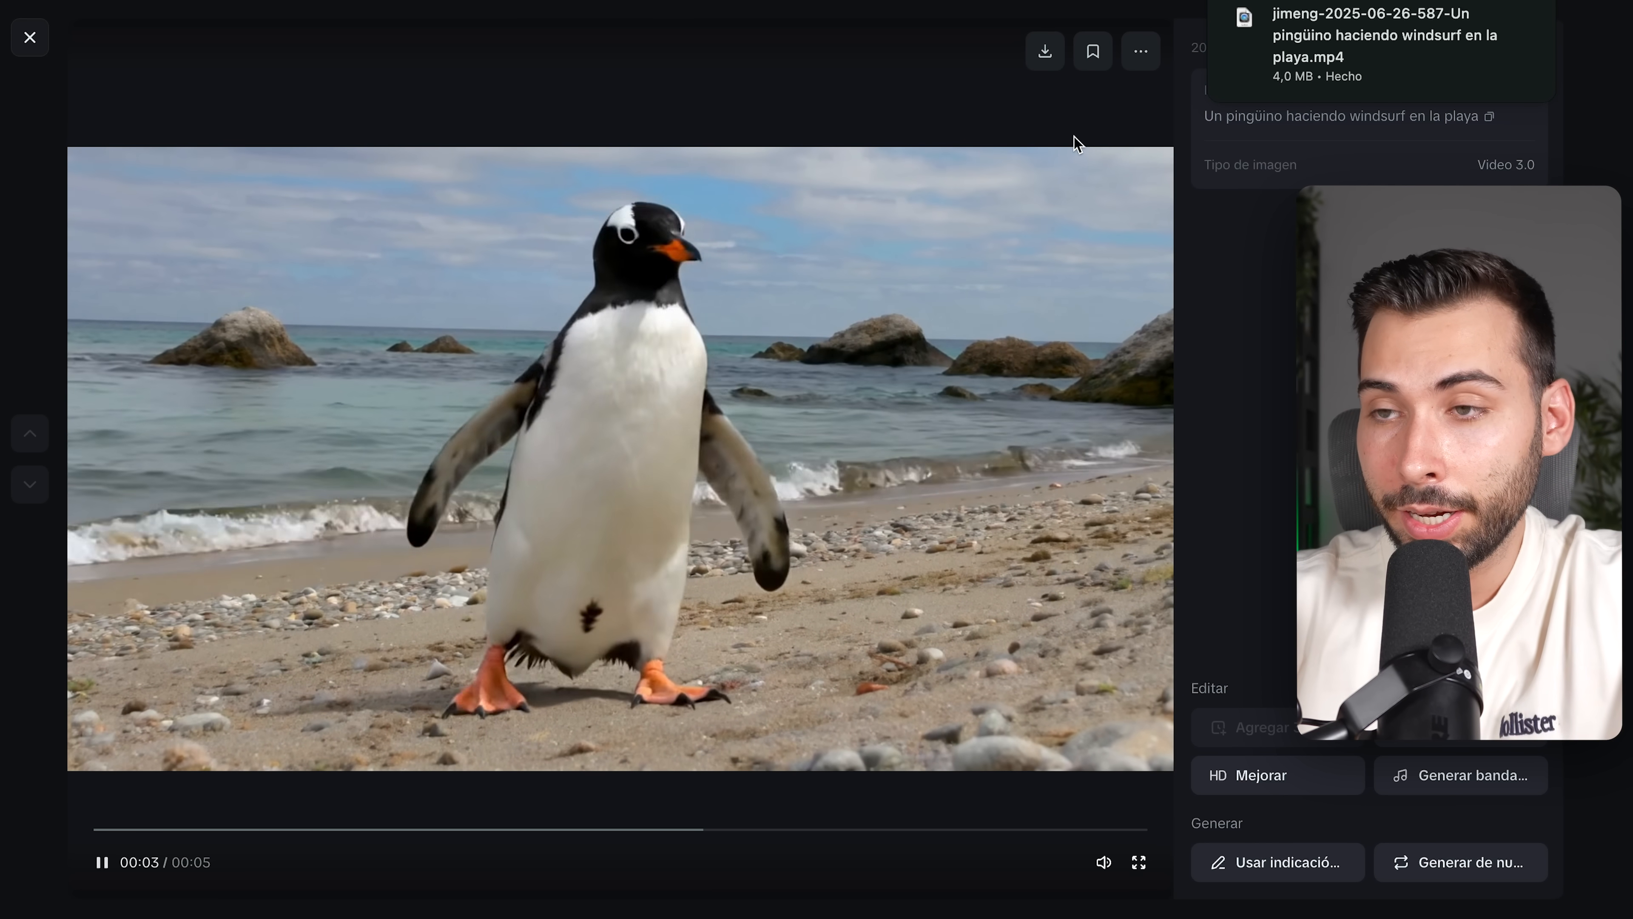
- Examine the downloaded penguin MP4 in the video player, and close it and the enlarged preview
{"action": "left_click", "coordinate": [1385, 53]}
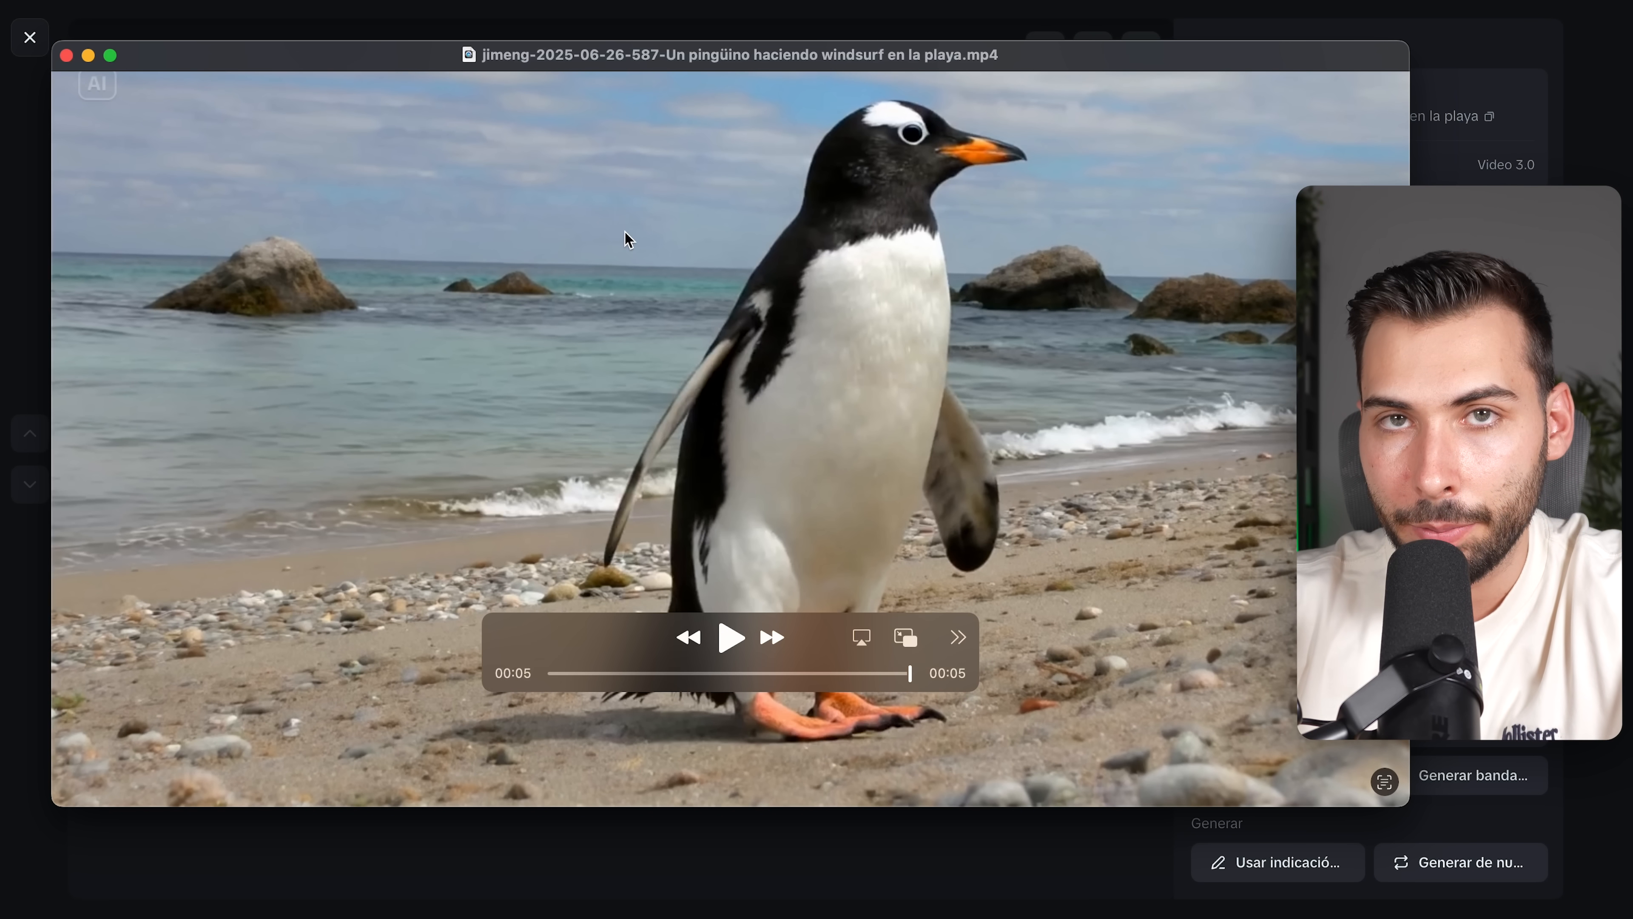
{"action": "left_click", "coordinate": [67, 56]}
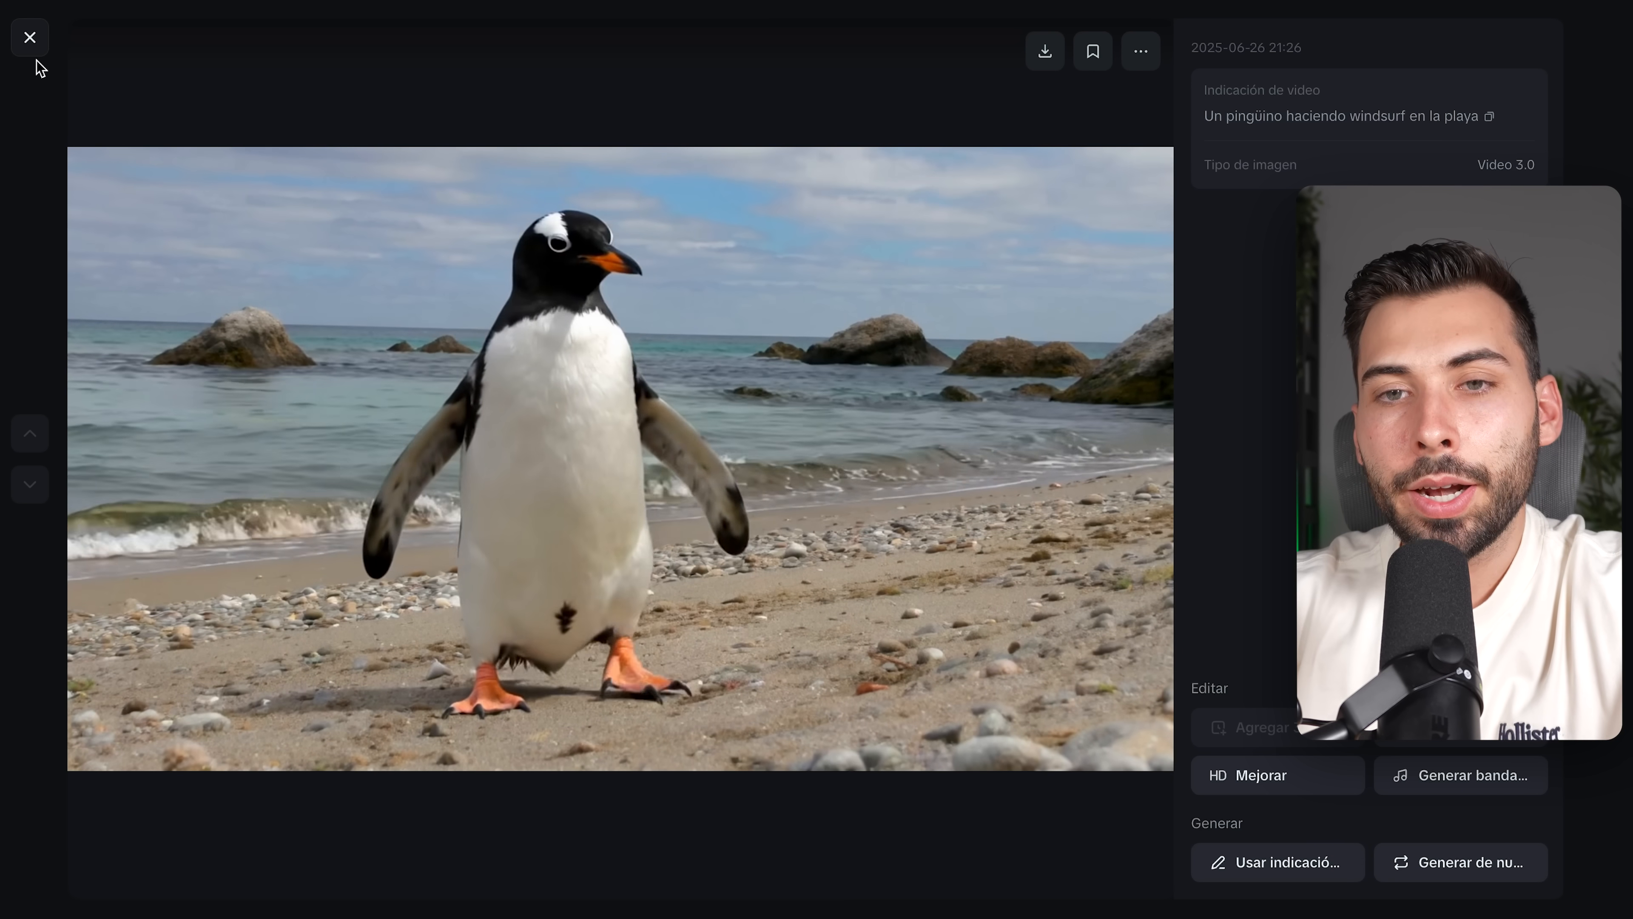
{"action": "left_click", "coordinate": [34, 39]}
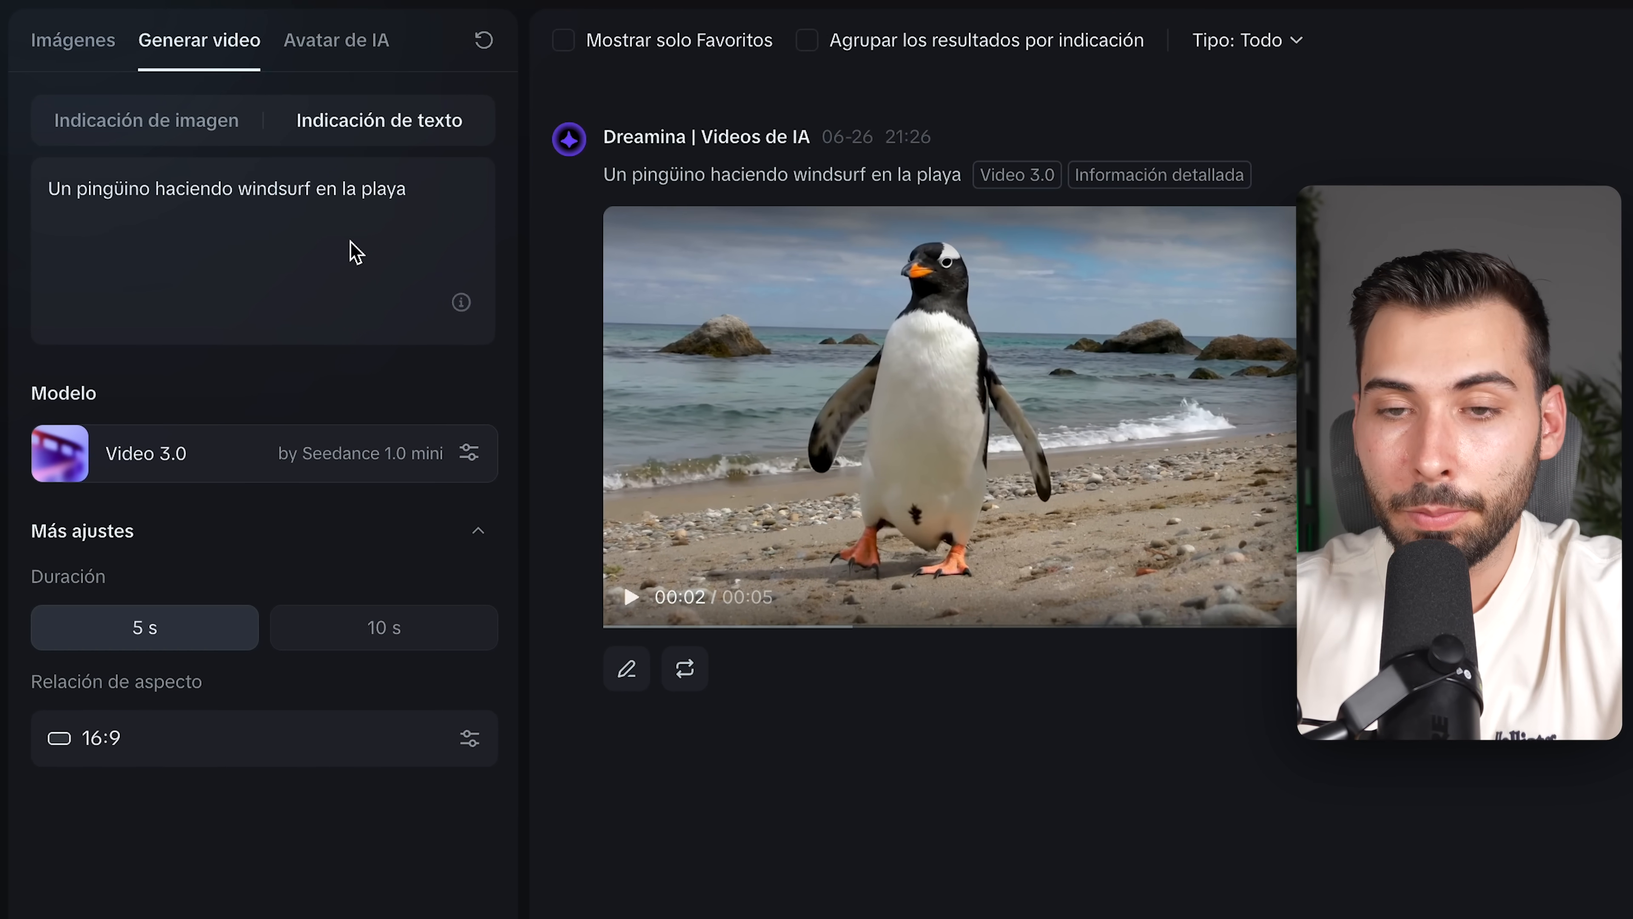
- Set the video duration to 10 s and review the model and aspect ratio options
{"action": "left_click", "coordinate": [366, 458]}
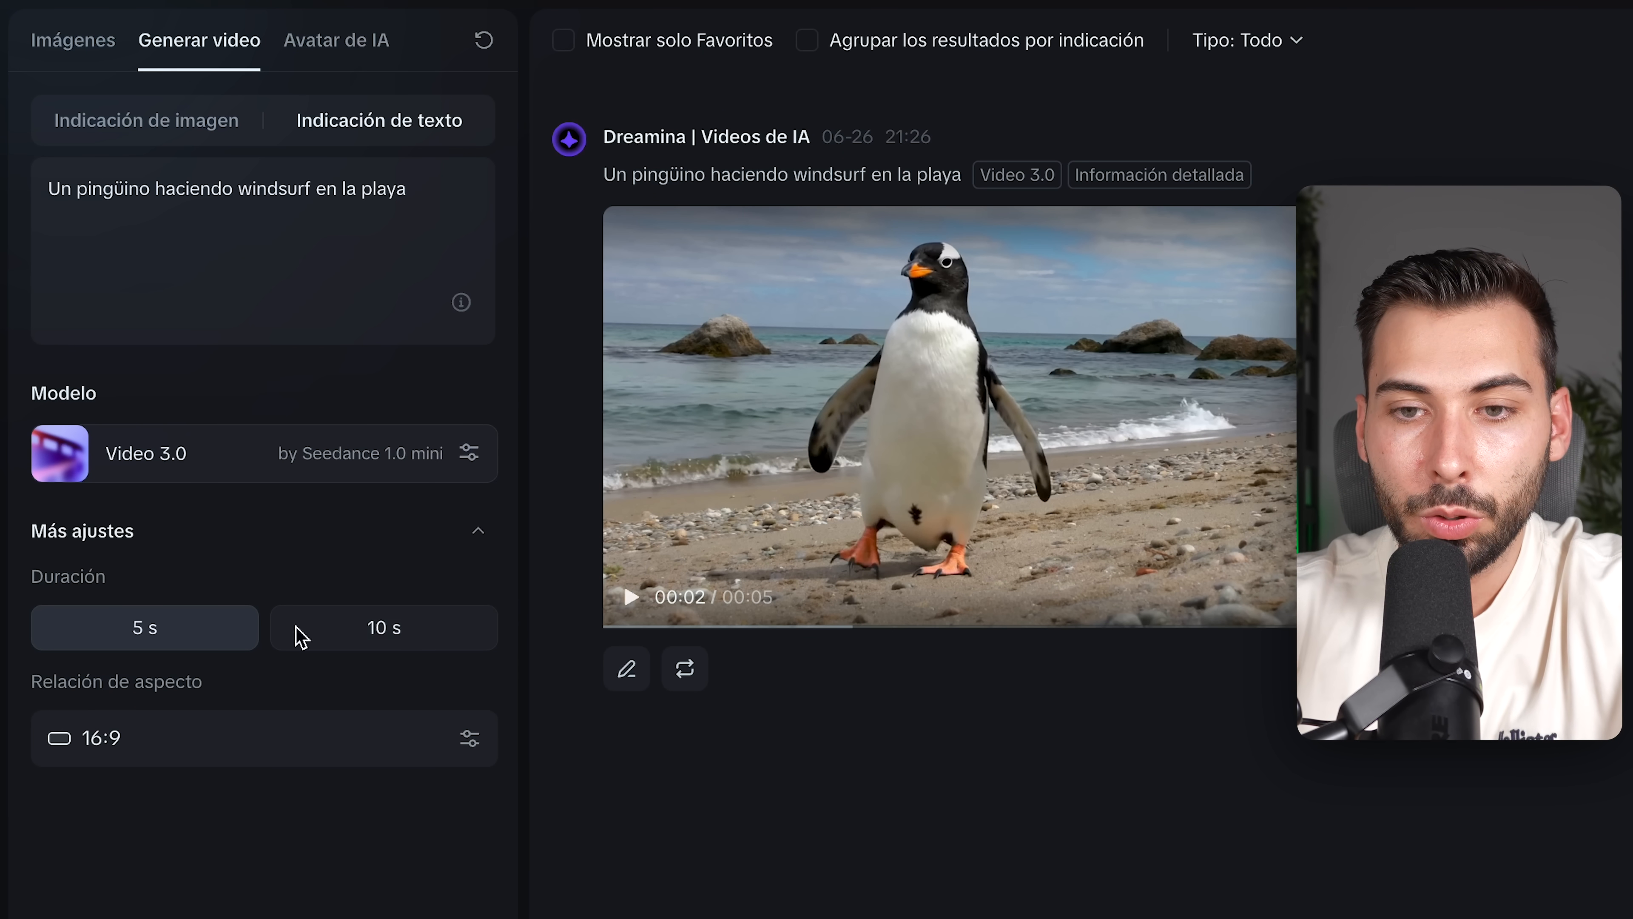
{"action": "left_click", "coordinate": [407, 641]}
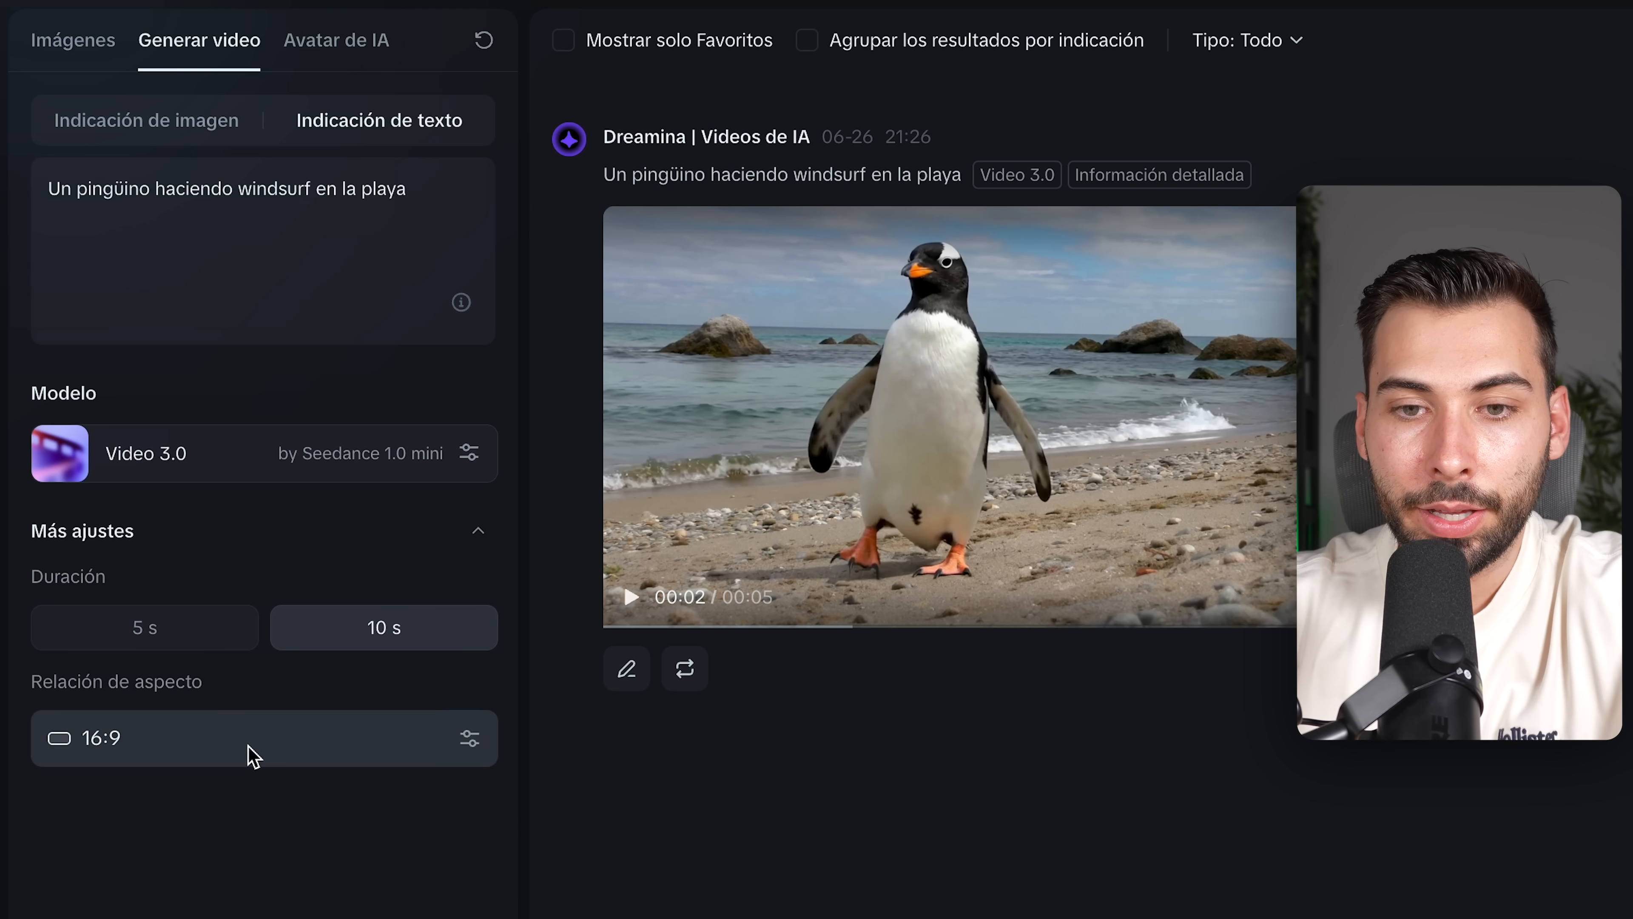
{"action": "left_click", "coordinate": [445, 757]}
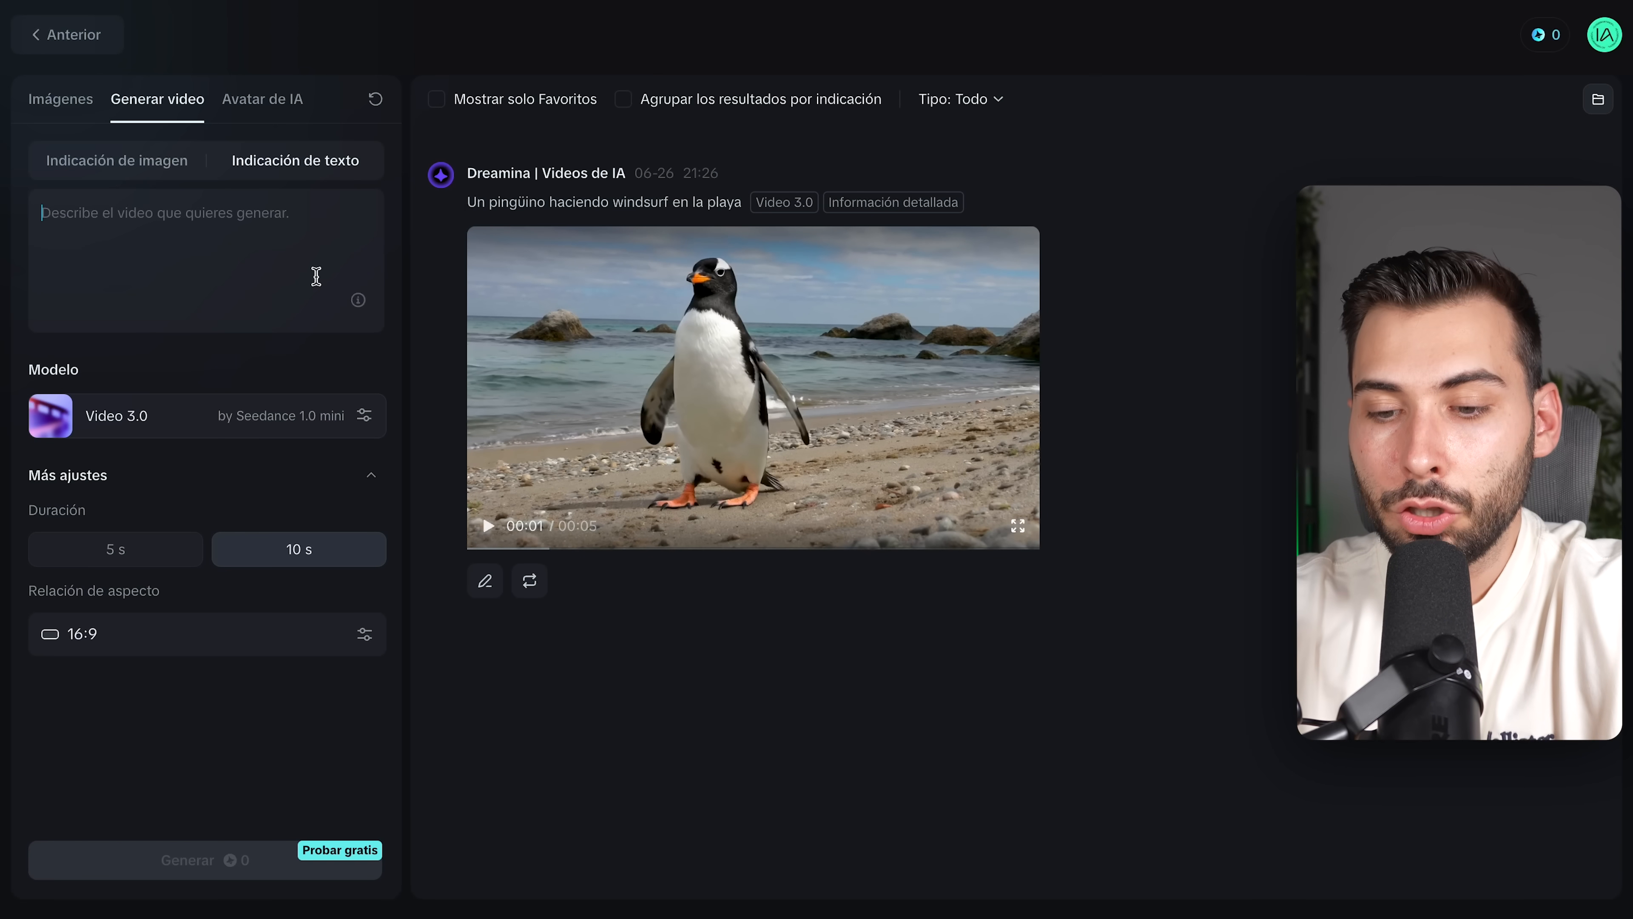
- Generate a video from a Spanish prompt for a cinematic sequence of landscapes conveying freedom, with mountain sunrise, deserted beach, old-town alleys, autumn forest and balloon view
{"action": "left_click", "coordinate": [316, 274]}
{"action": "type", "text": "Secuencia de paisajes que transmiten libertad: un amanecer en la montaña, olas rompiendo en una playa desierta, callejones coloridos en una ciudad antigua, una pareja caminando en un bosque otoñal, una vista aérea de un globo aerostático sobre campos dorados. Cambios de escena suaves, cámara en movimiento, iluminación natural y música emocional. Estilo cinematográfico, ritmo pausado e inspirador."}
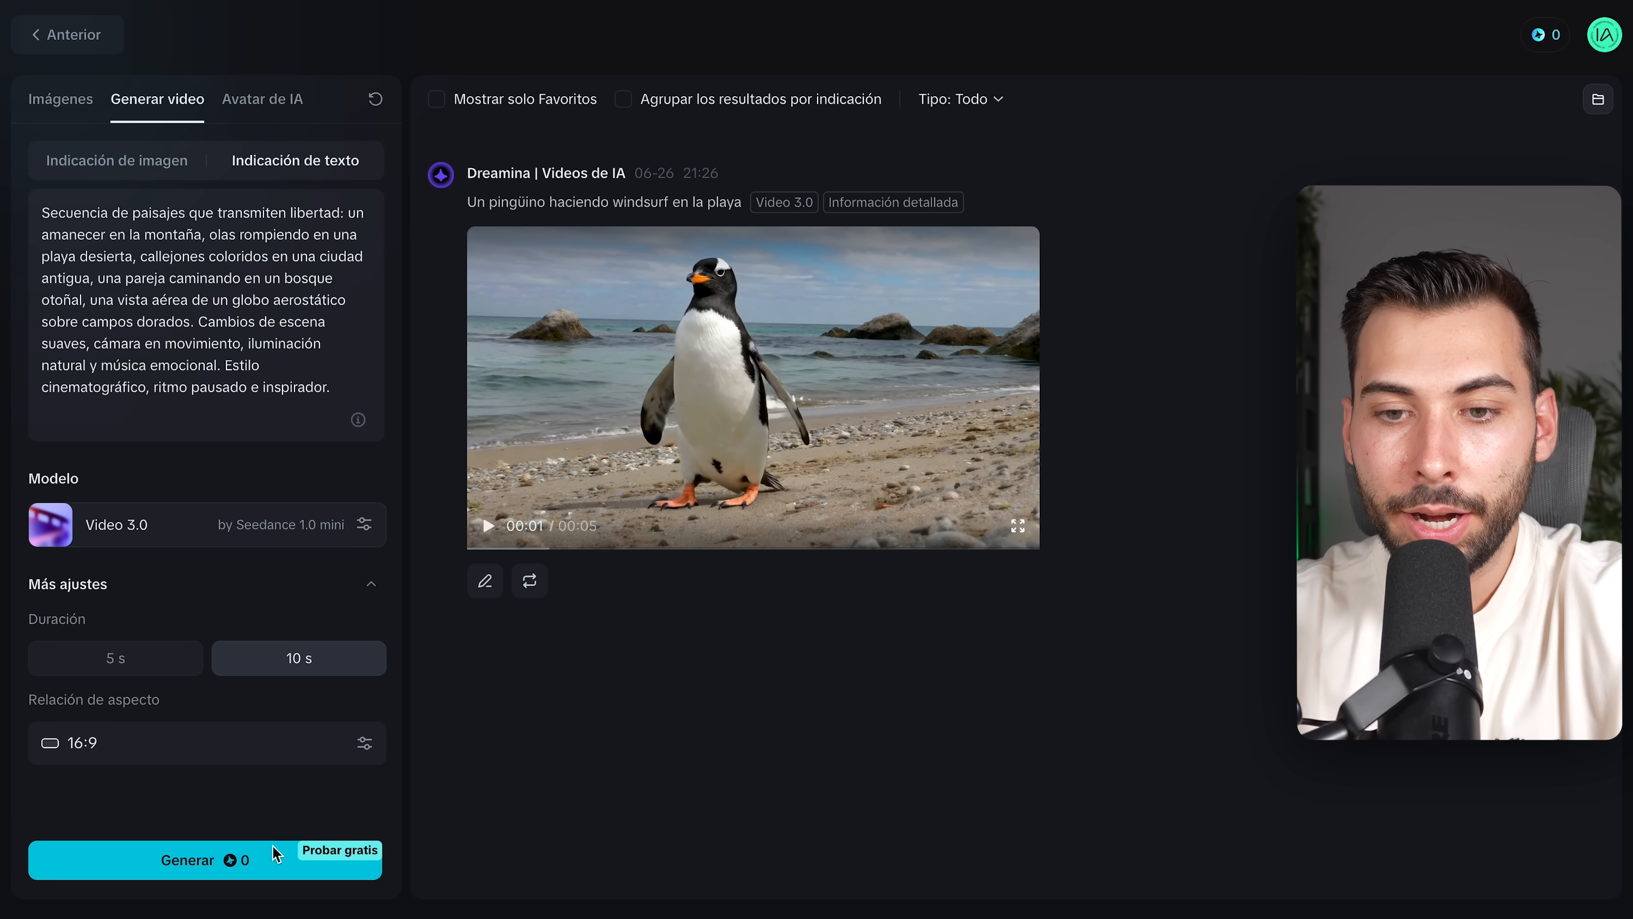
{"action": "left_click", "coordinate": [273, 859]}
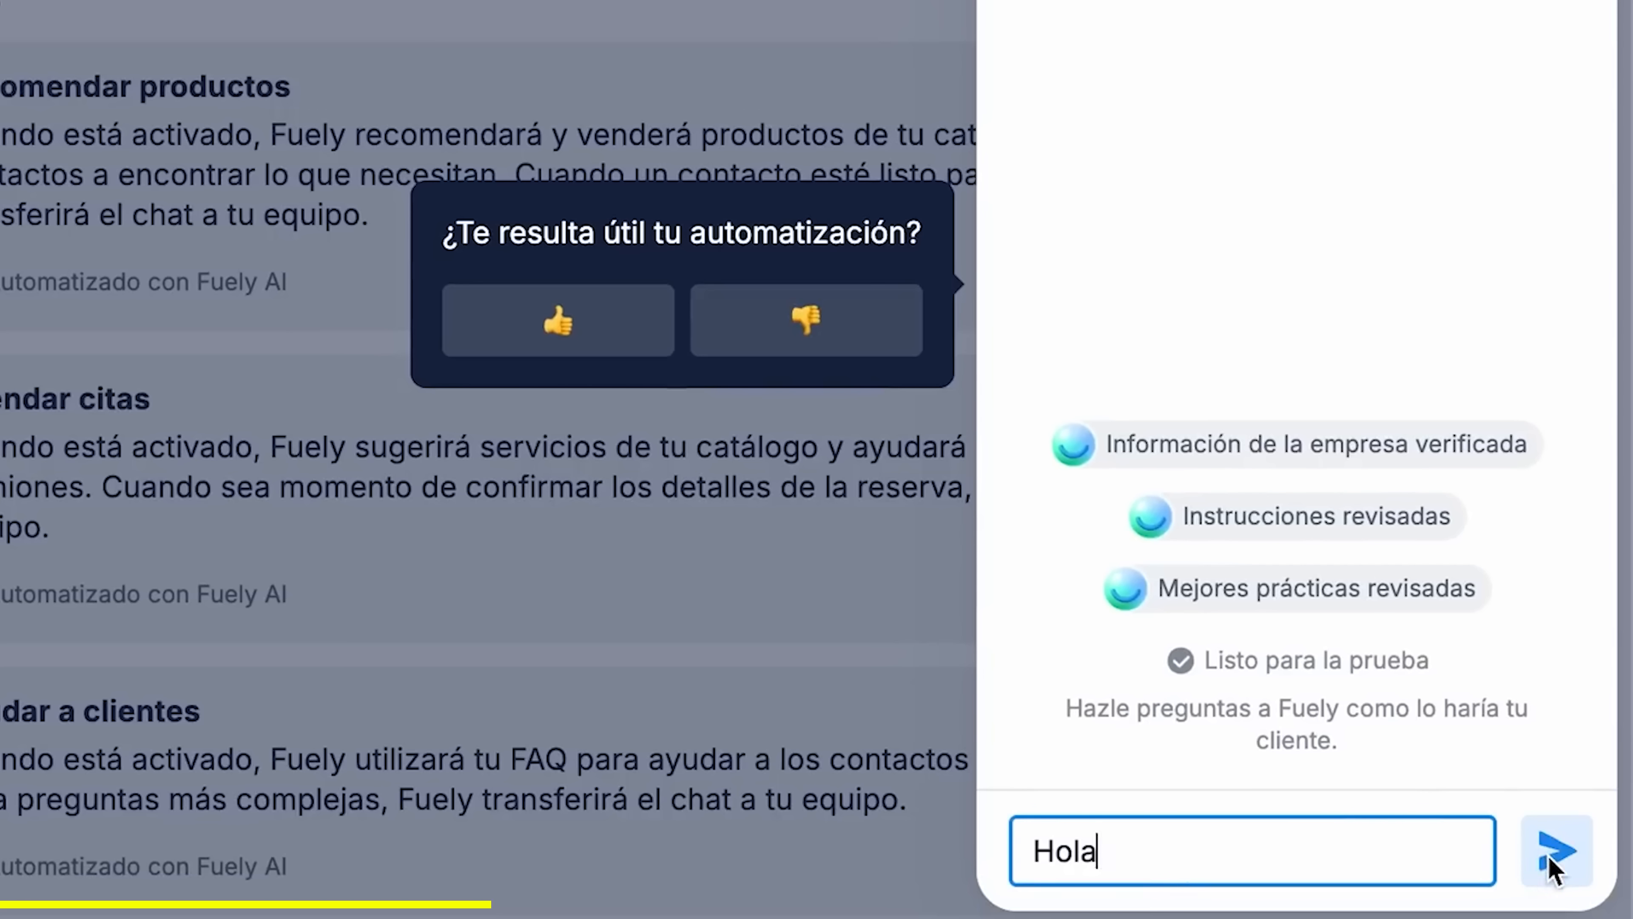
- In Chatfuel's test chat, send the greeting "Hola" and the question "dan títulos con el curso?"
{"action": "left_click", "coordinate": [1552, 849]}
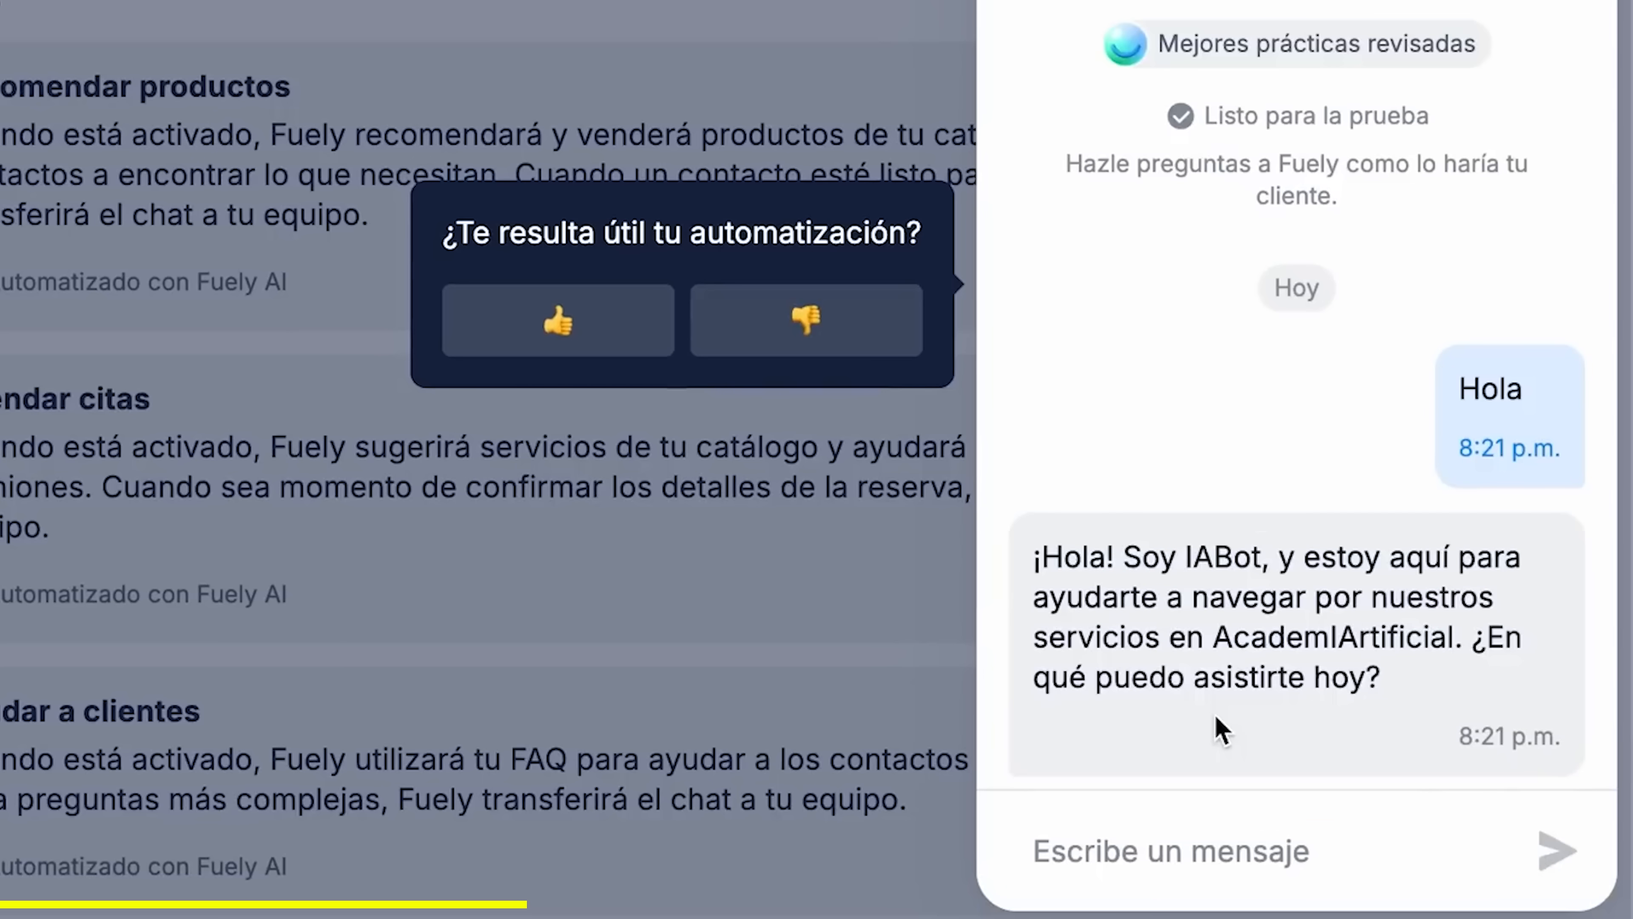
{"action": "left_click", "coordinate": [1411, 850]}
{"action": "type", "text": "dan títulos con el curso?"}
{"action": "left_click", "coordinate": [1547, 852]}
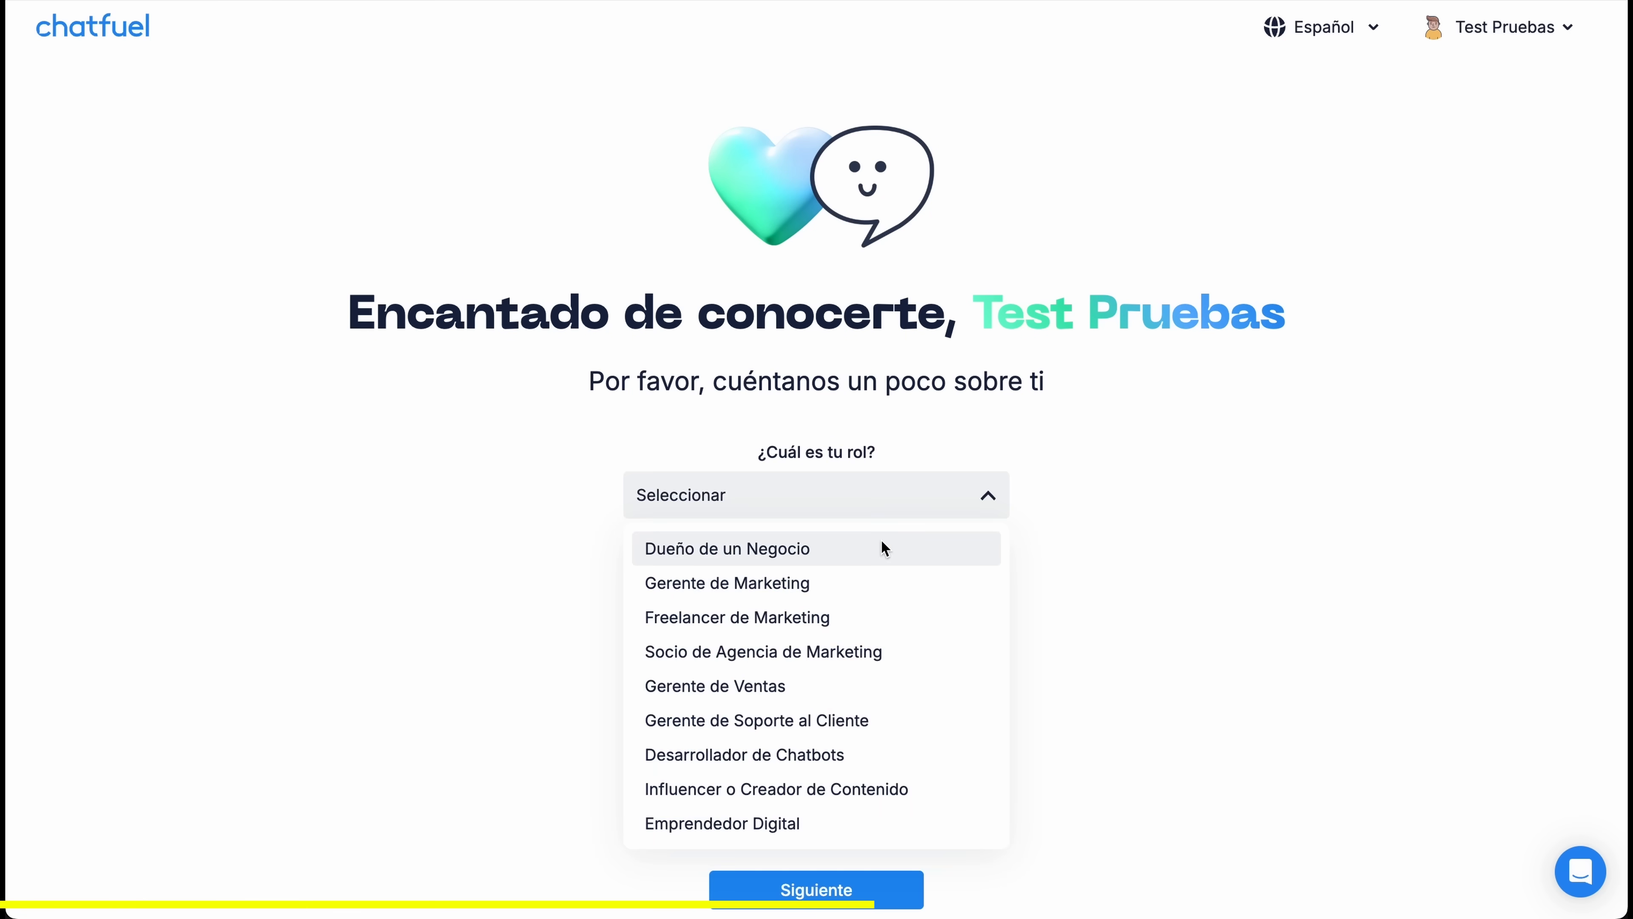
- Set the Chatfuel onboarding role to Dueño de un Negocio and continue to the platform selection
{"action": "left_click", "coordinate": [880, 543]}
{"action": "left_click", "coordinate": [880, 553]}
{"action": "left_click", "coordinate": [830, 669]}
{"action": "left_click", "coordinate": [831, 672]}
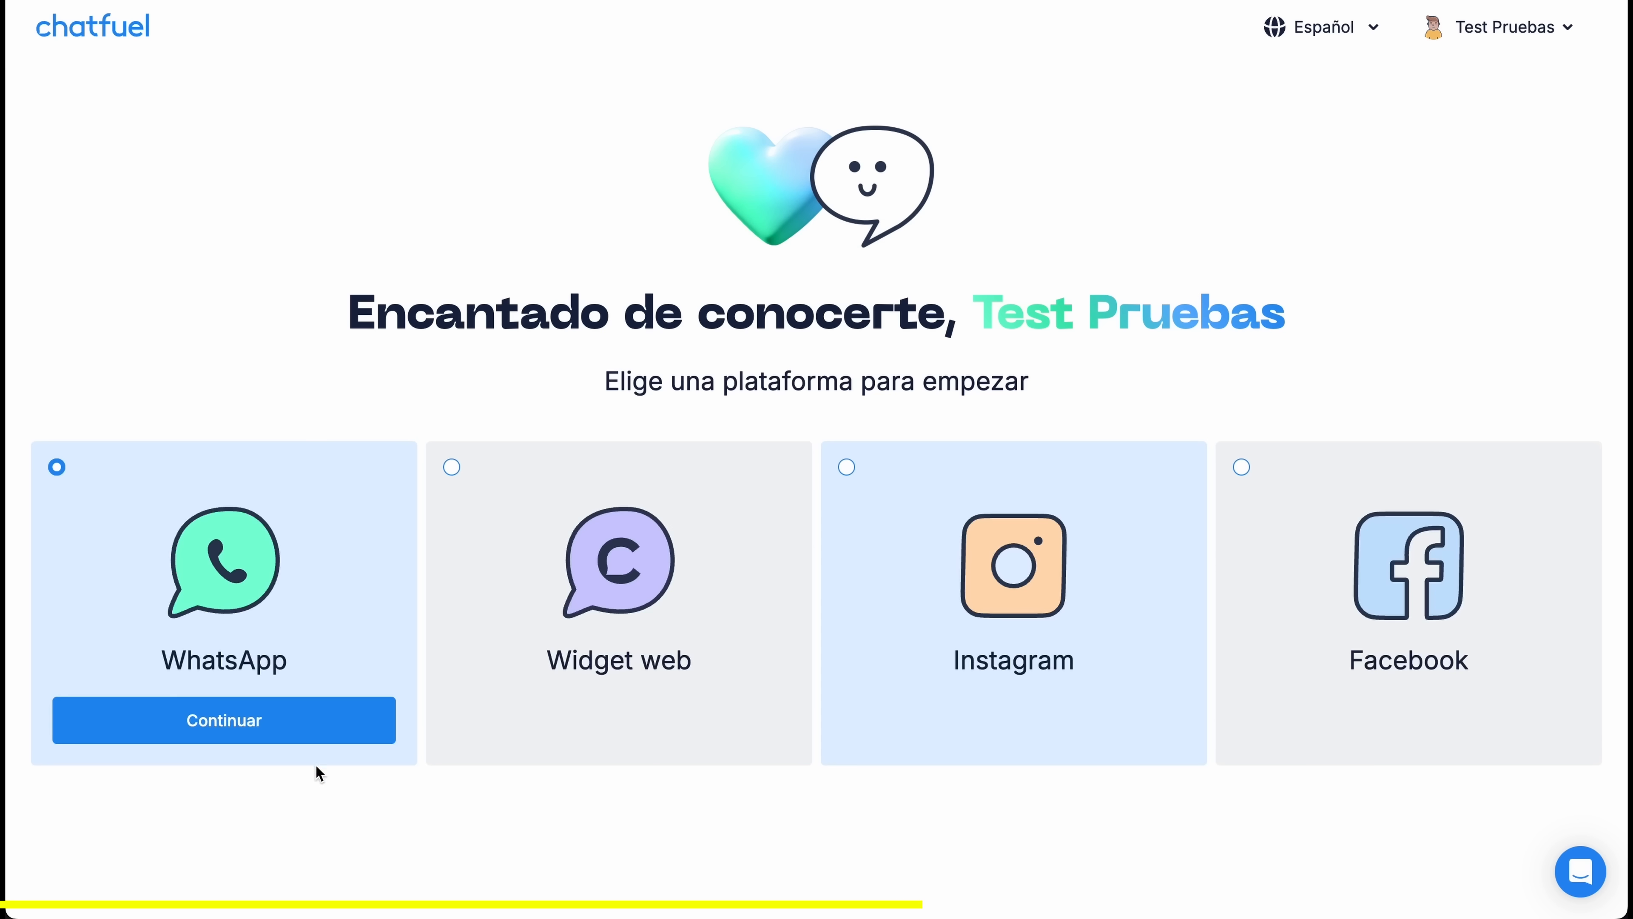
- Set up the WhatsApp assistant with website academiartificial.com and the information "Ofrecemos formación de IA al alcance de todos de forma real y cercana", skipping customer details
{"action": "left_click", "coordinate": [297, 727]}
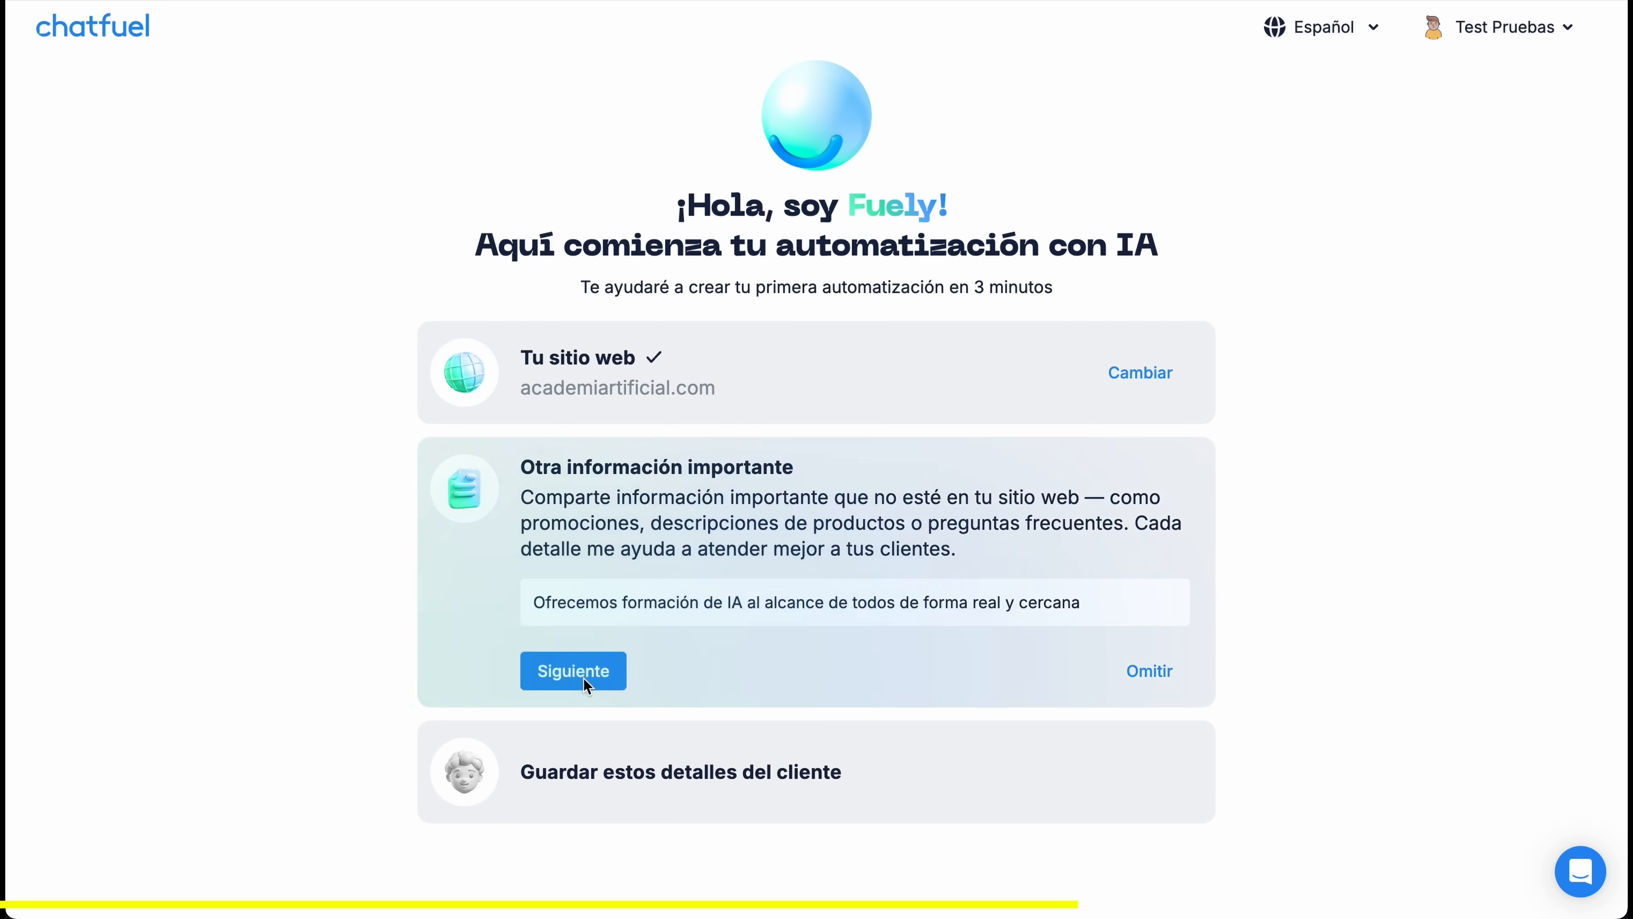
{"action": "left_click", "coordinate": [579, 691]}
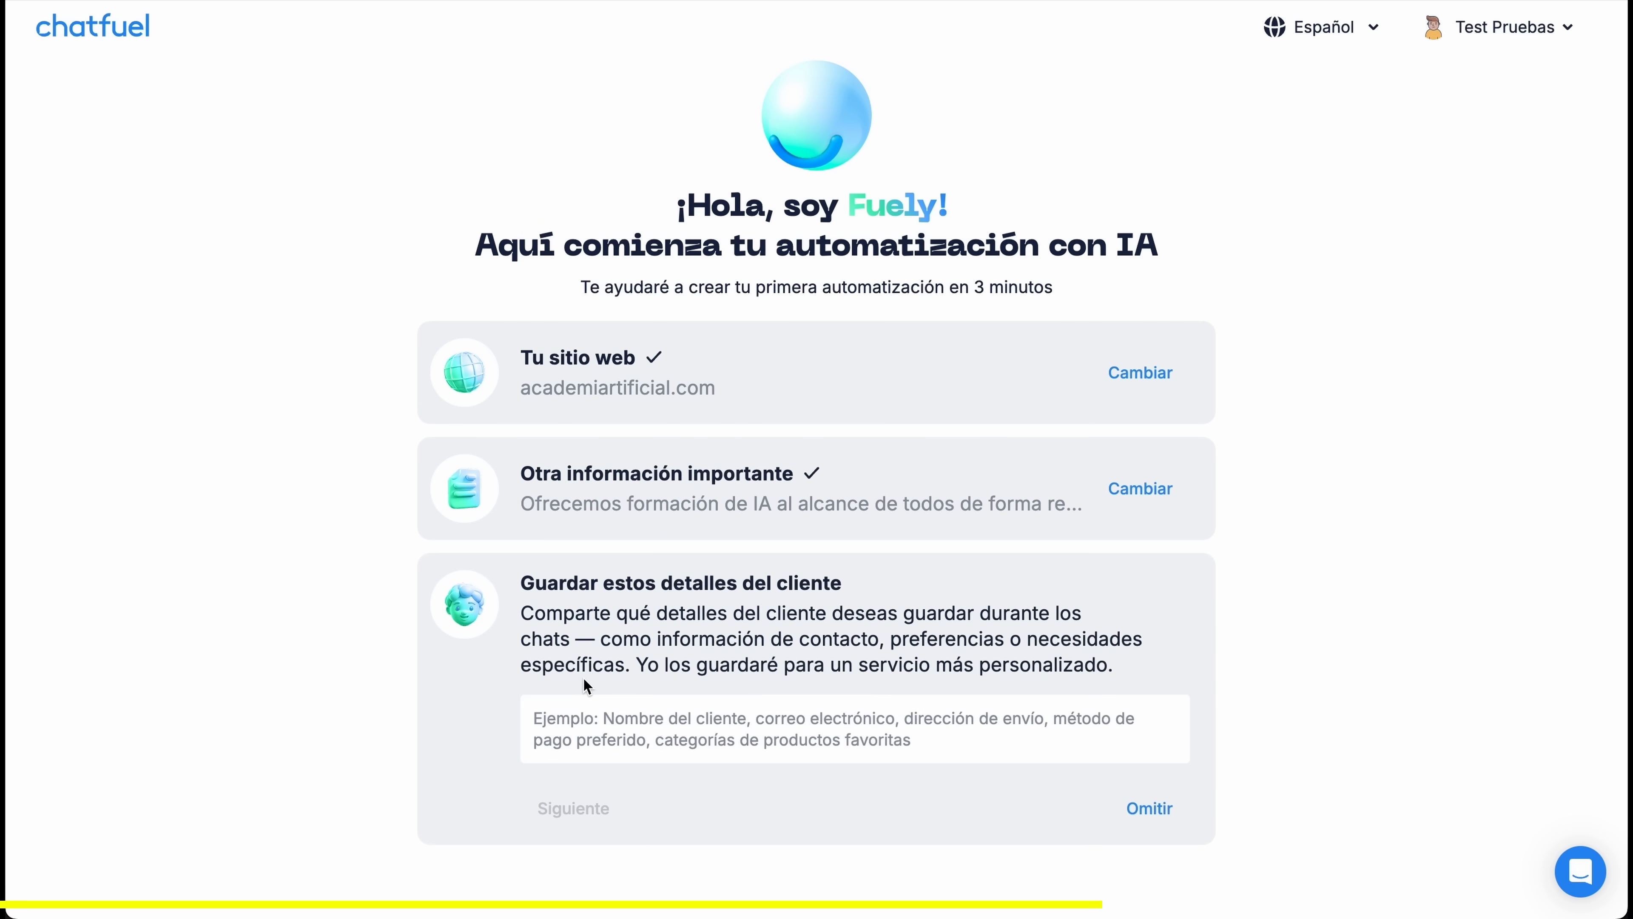
{"action": "left_click", "coordinate": [1165, 812]}
{"action": "left_click", "coordinate": [1004, 859]}
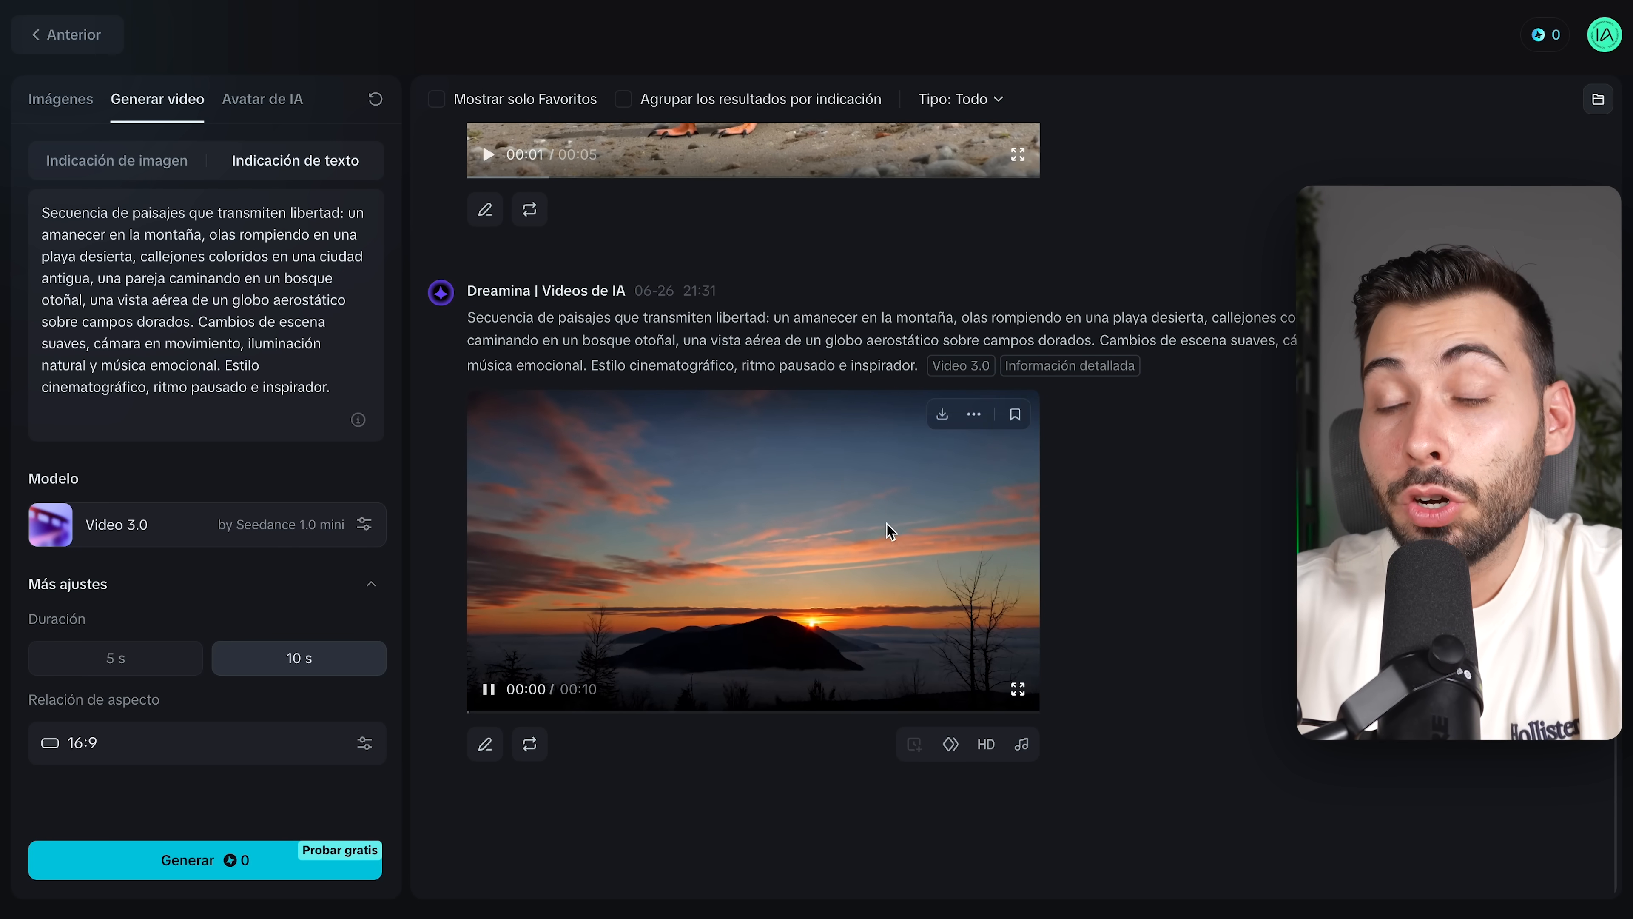
- In Dreamina, open the generated landscape video and review its frame interpolation options without applying any
{"action": "left_click", "coordinate": [890, 531]}
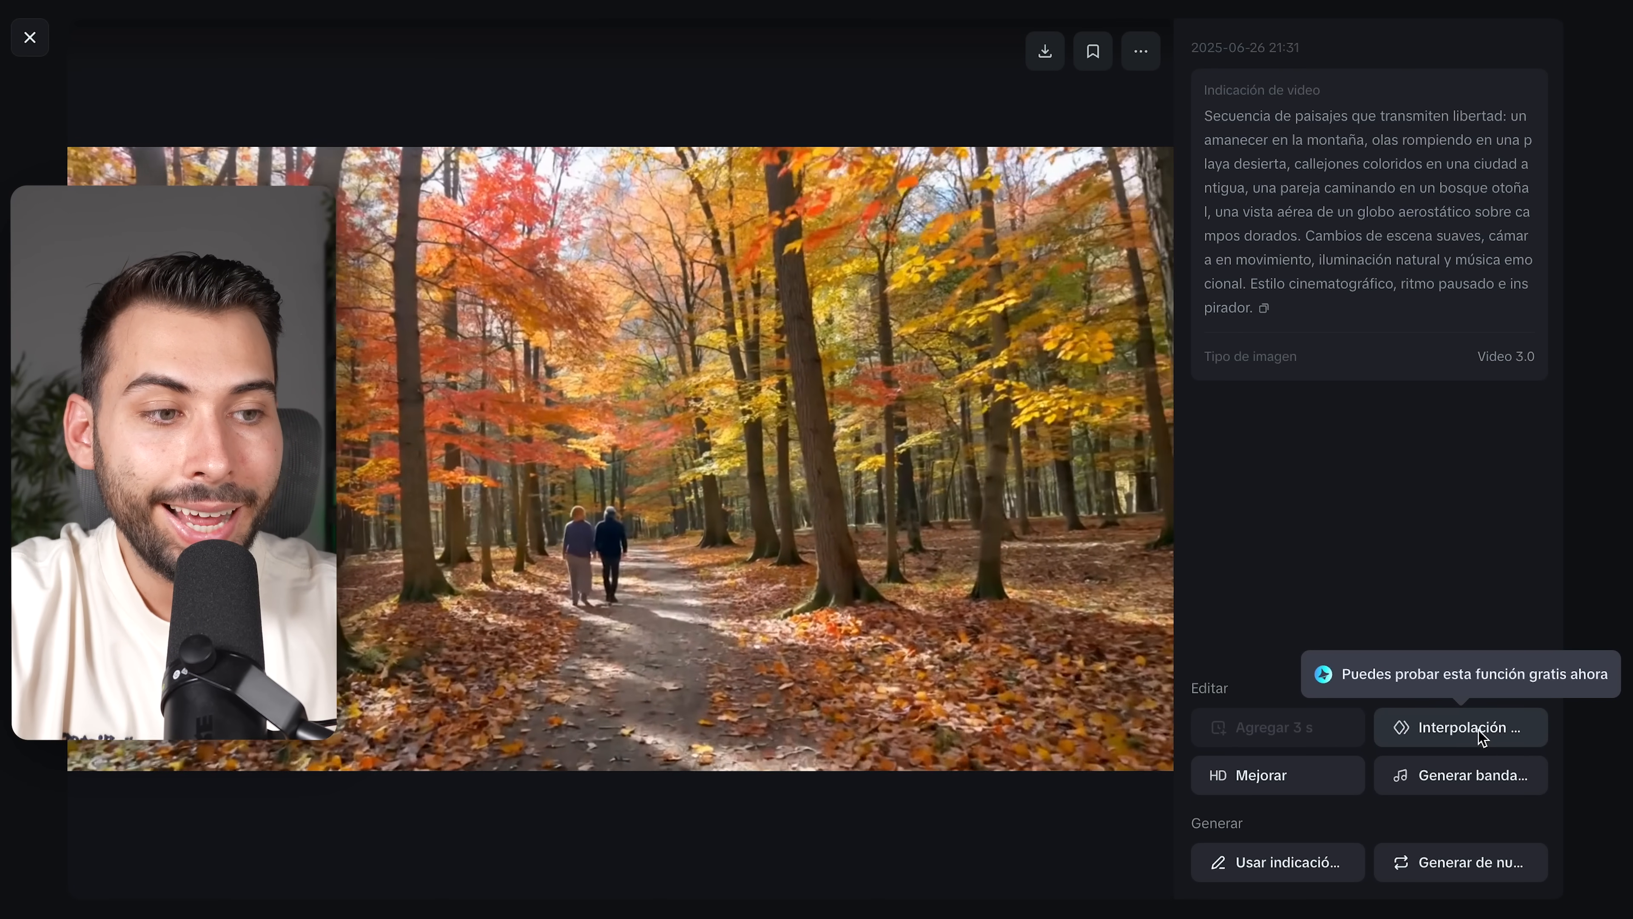
{"action": "left_click", "coordinate": [1481, 734]}
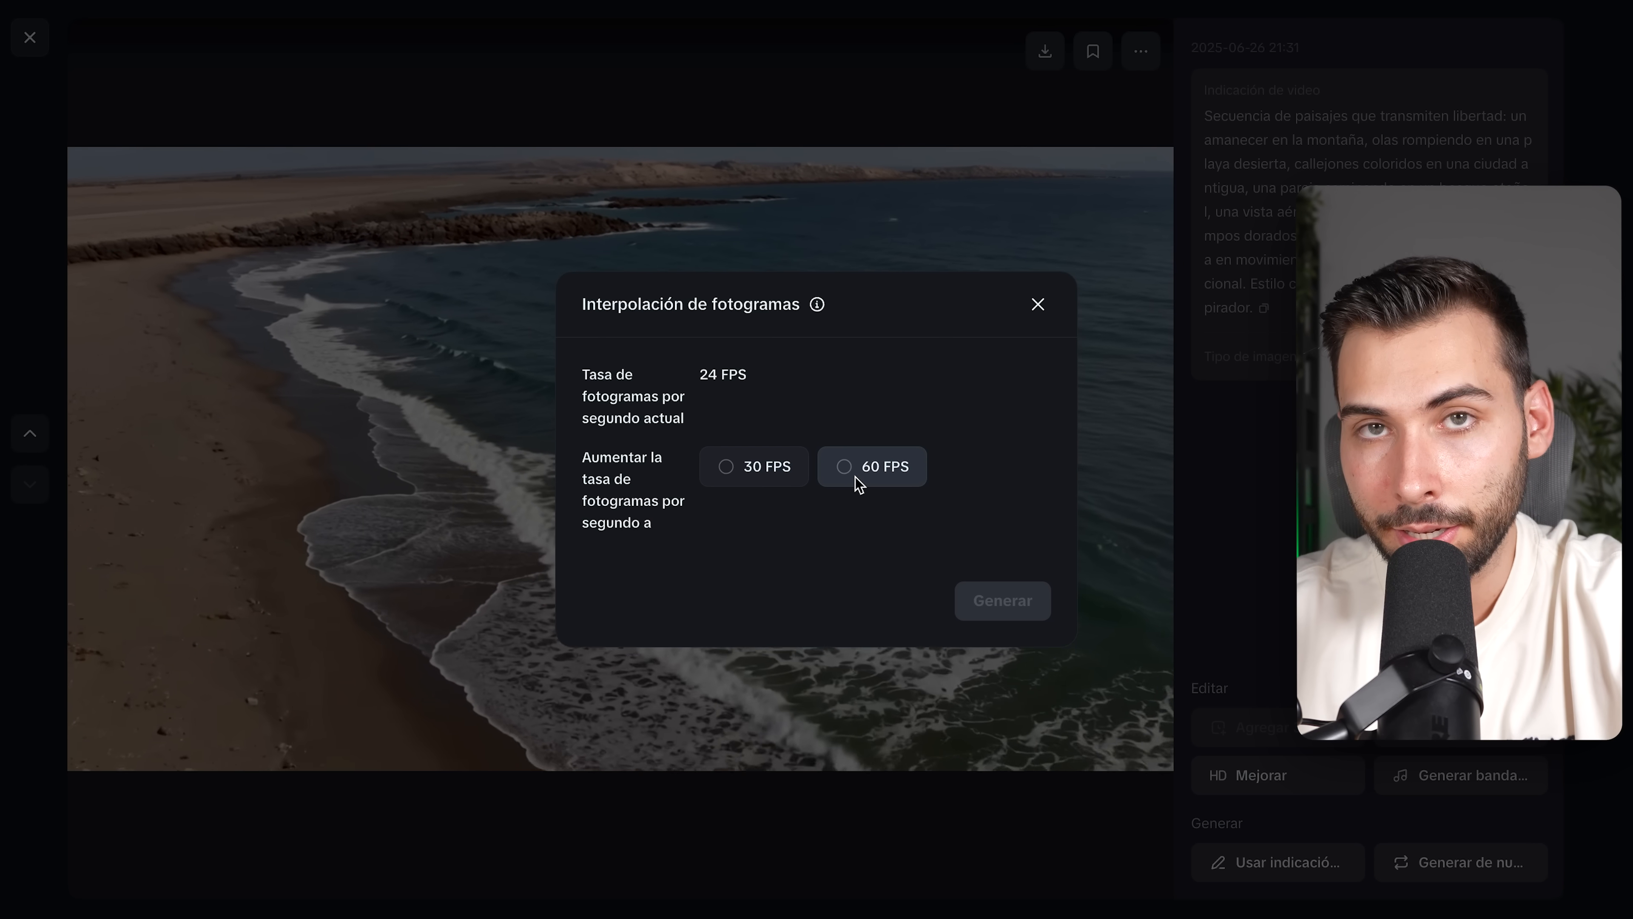
{"action": "left_click", "coordinate": [1037, 304]}
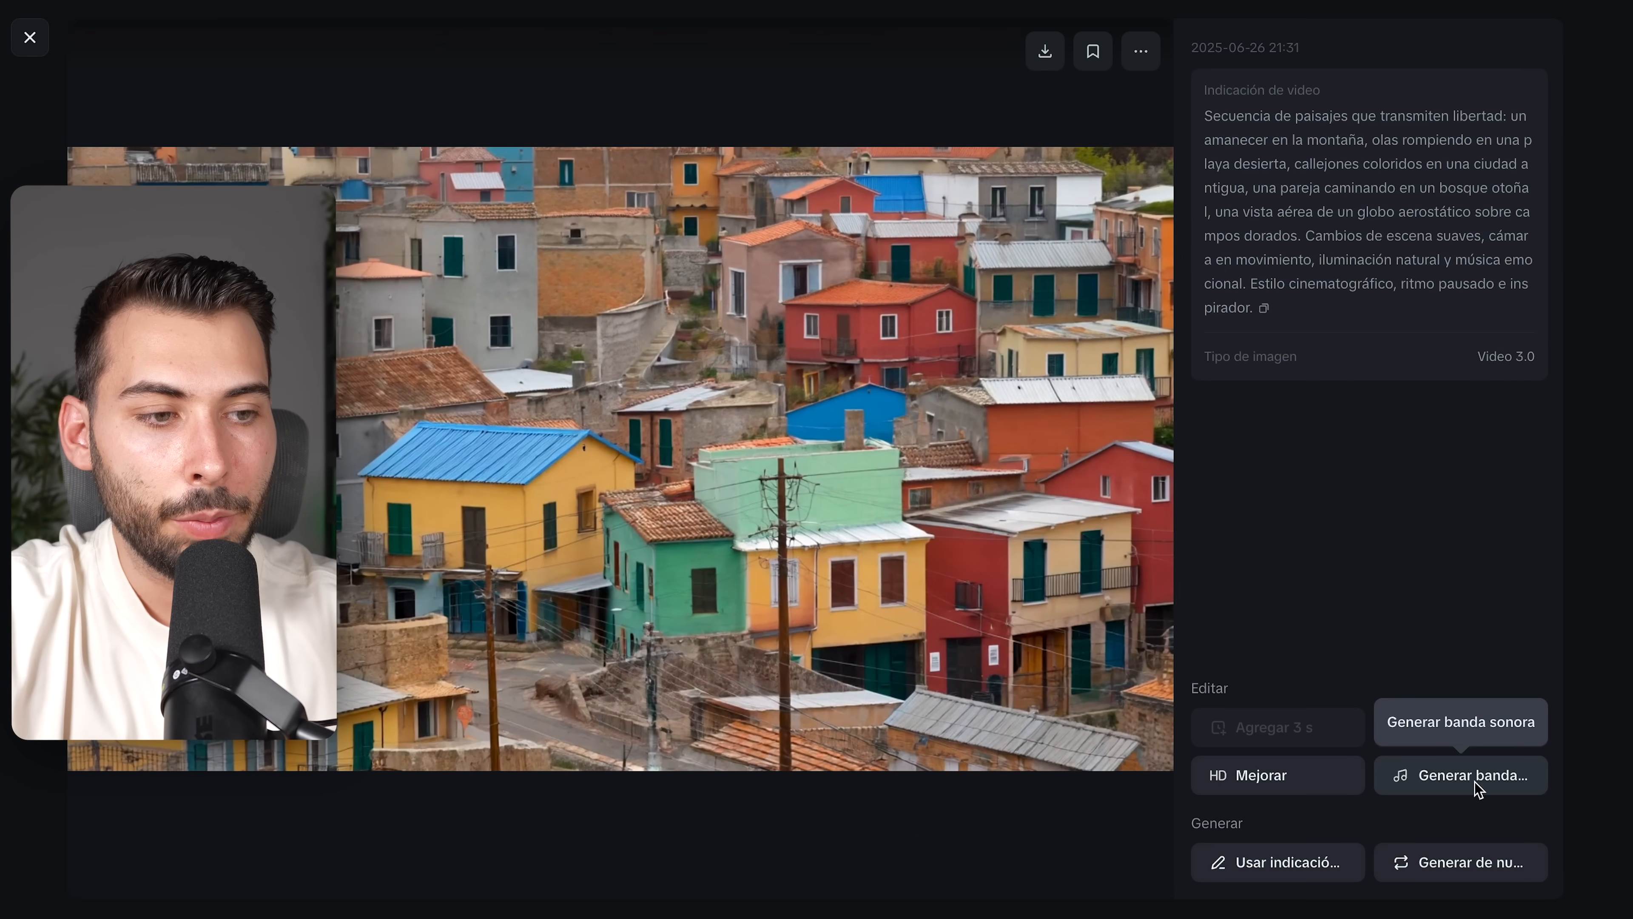
- Review the custom genre, mood and instrument options for the landscape video's soundtrack, and generate the soundtrack based on the first frame instead
{"action": "left_click", "coordinate": [1472, 775]}
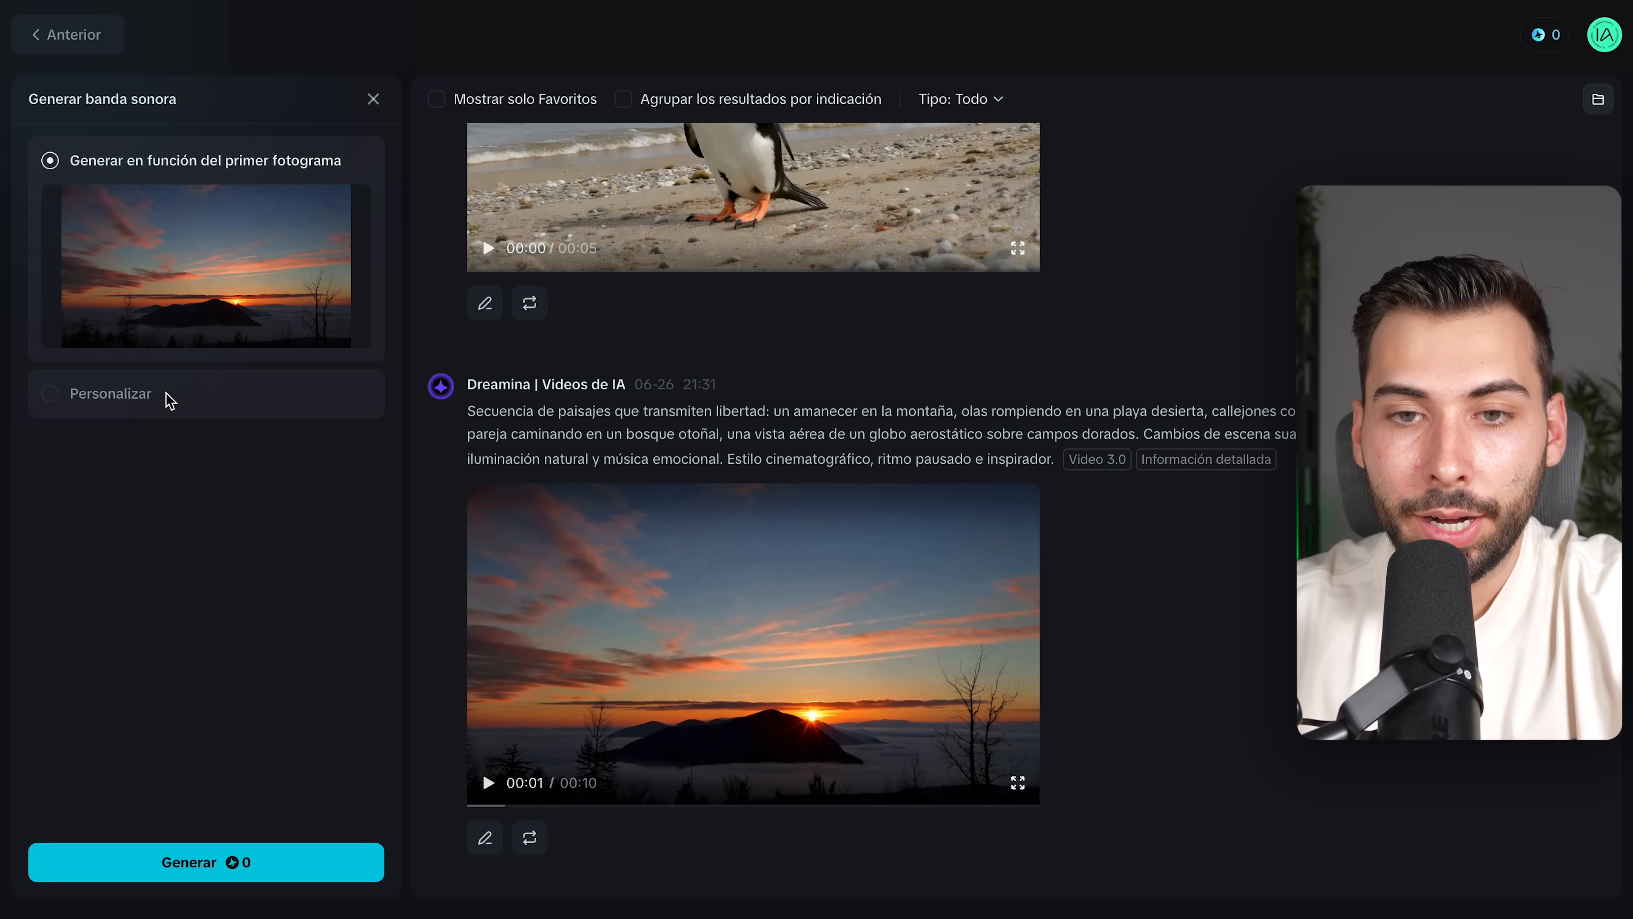
{"action": "left_click", "coordinate": [140, 405]}
{"action": "scroll", "coordinate": [140, 409], "scroll_direction": "down", "scroll_amount": 4}
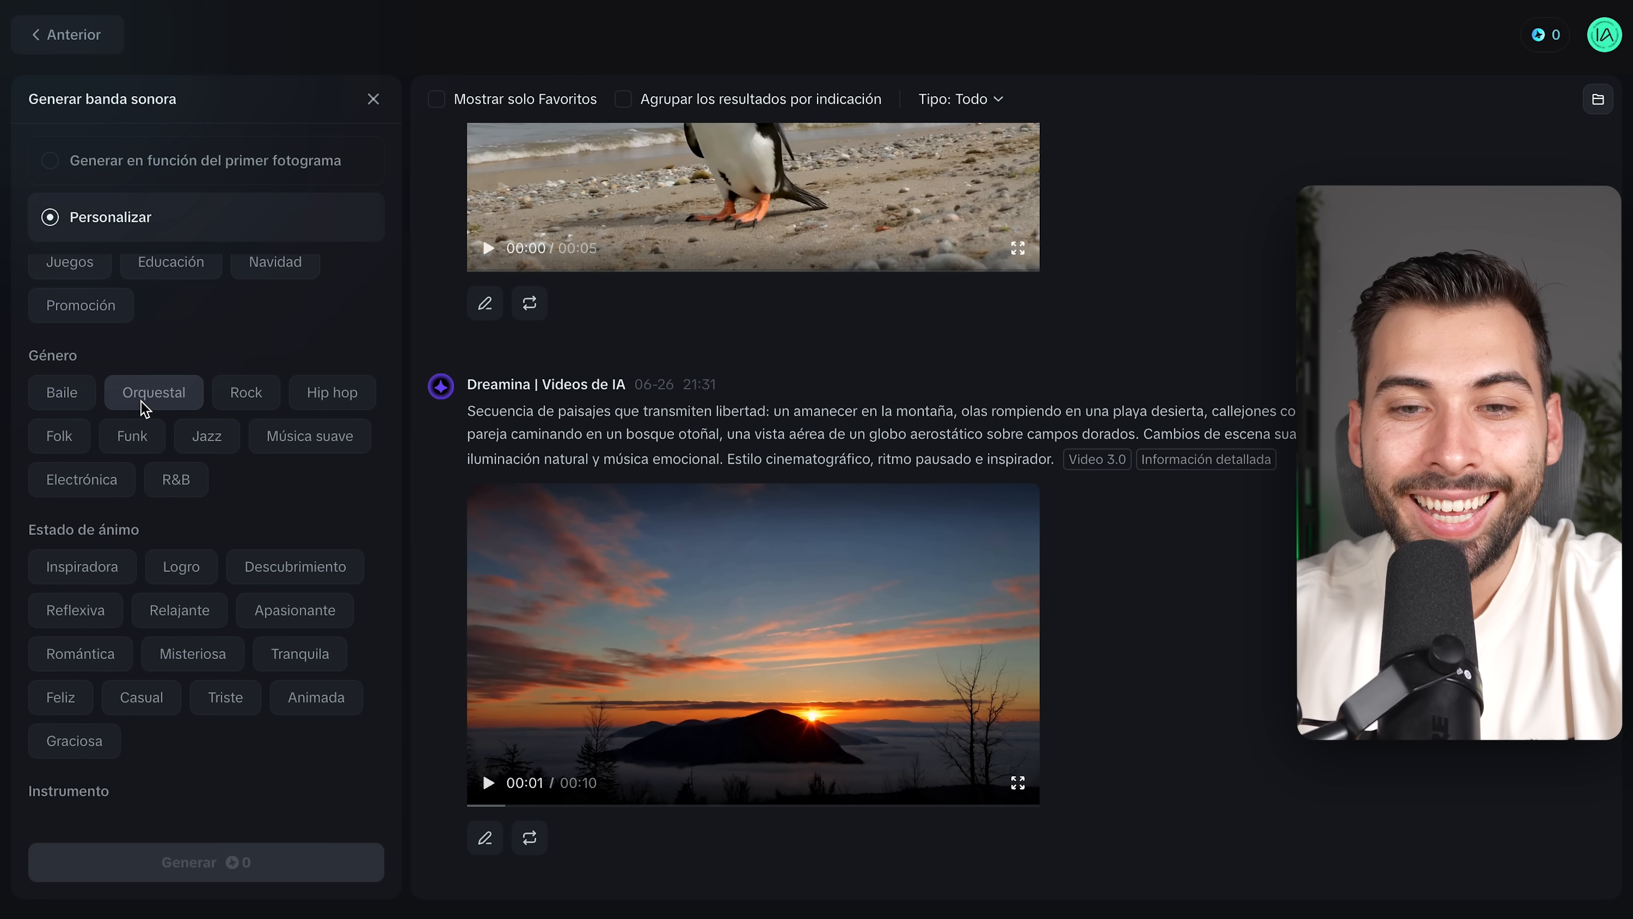
{"action": "scroll", "coordinate": [196, 332], "scroll_direction": "down", "scroll_amount": 3}
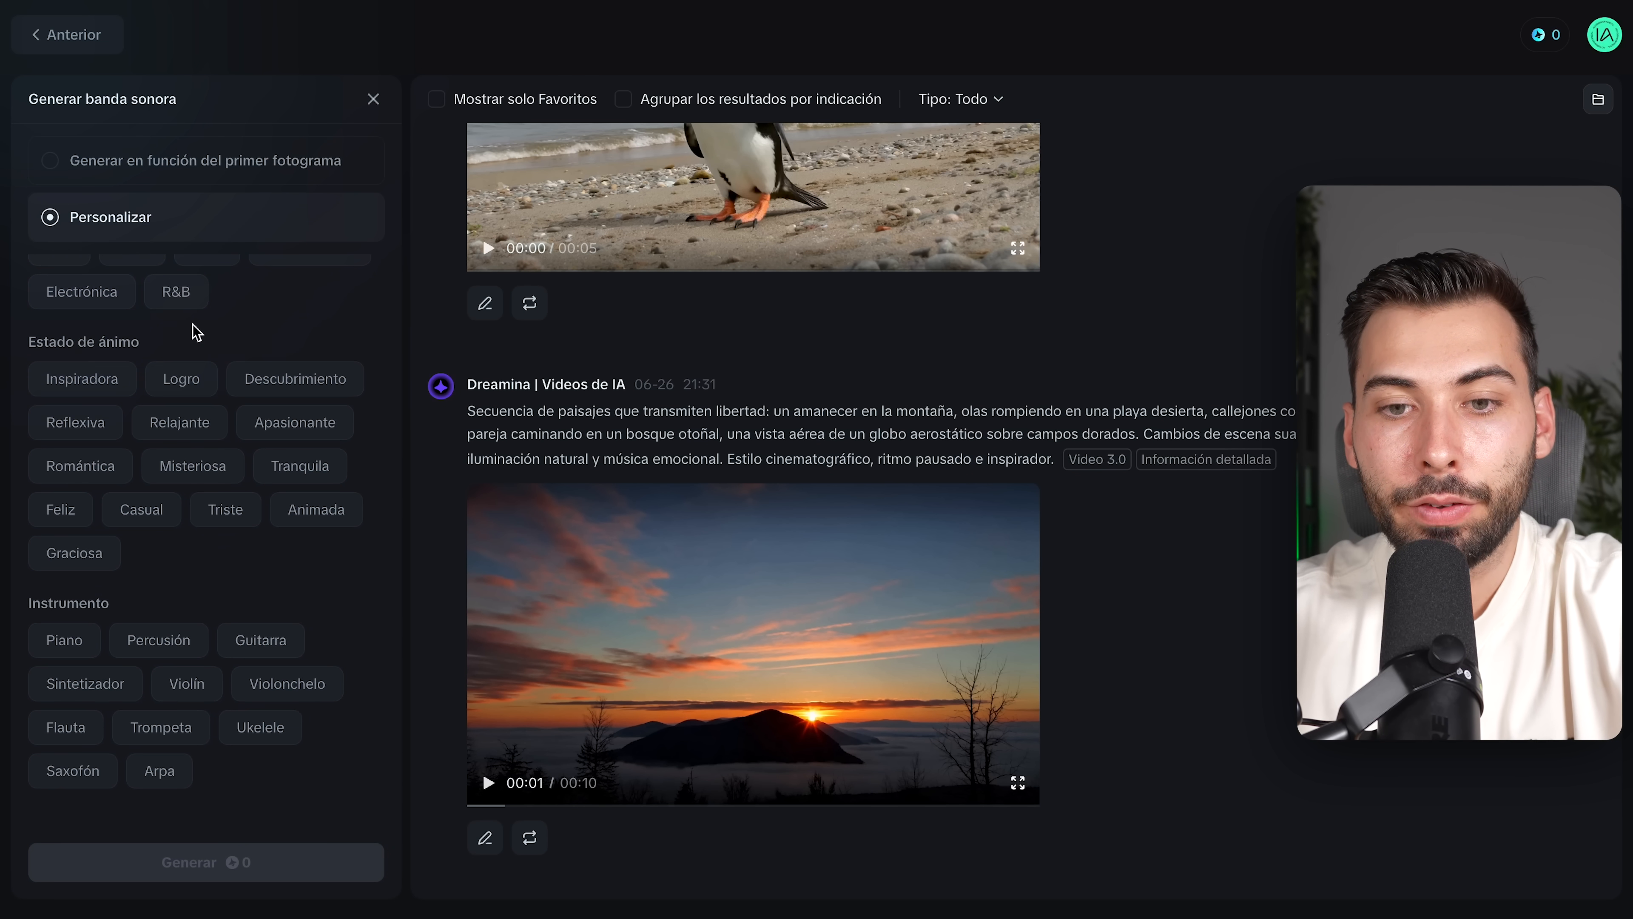
{"action": "scroll", "coordinate": [270, 418], "scroll_direction": "up", "scroll_amount": 5}
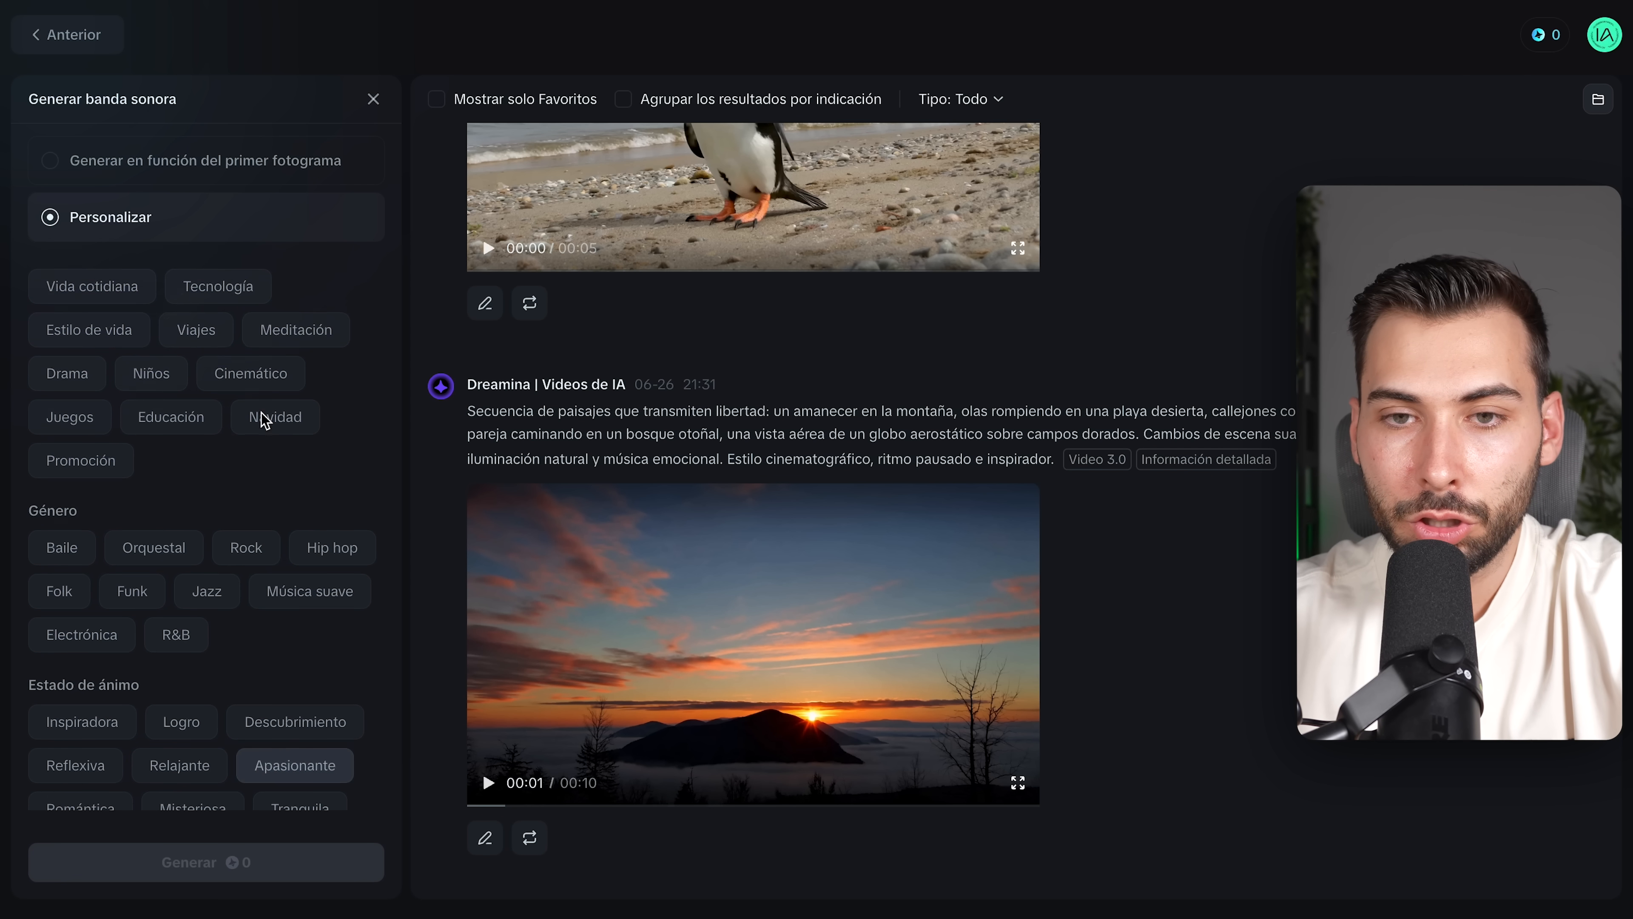
{"action": "left_click", "coordinate": [127, 173]}
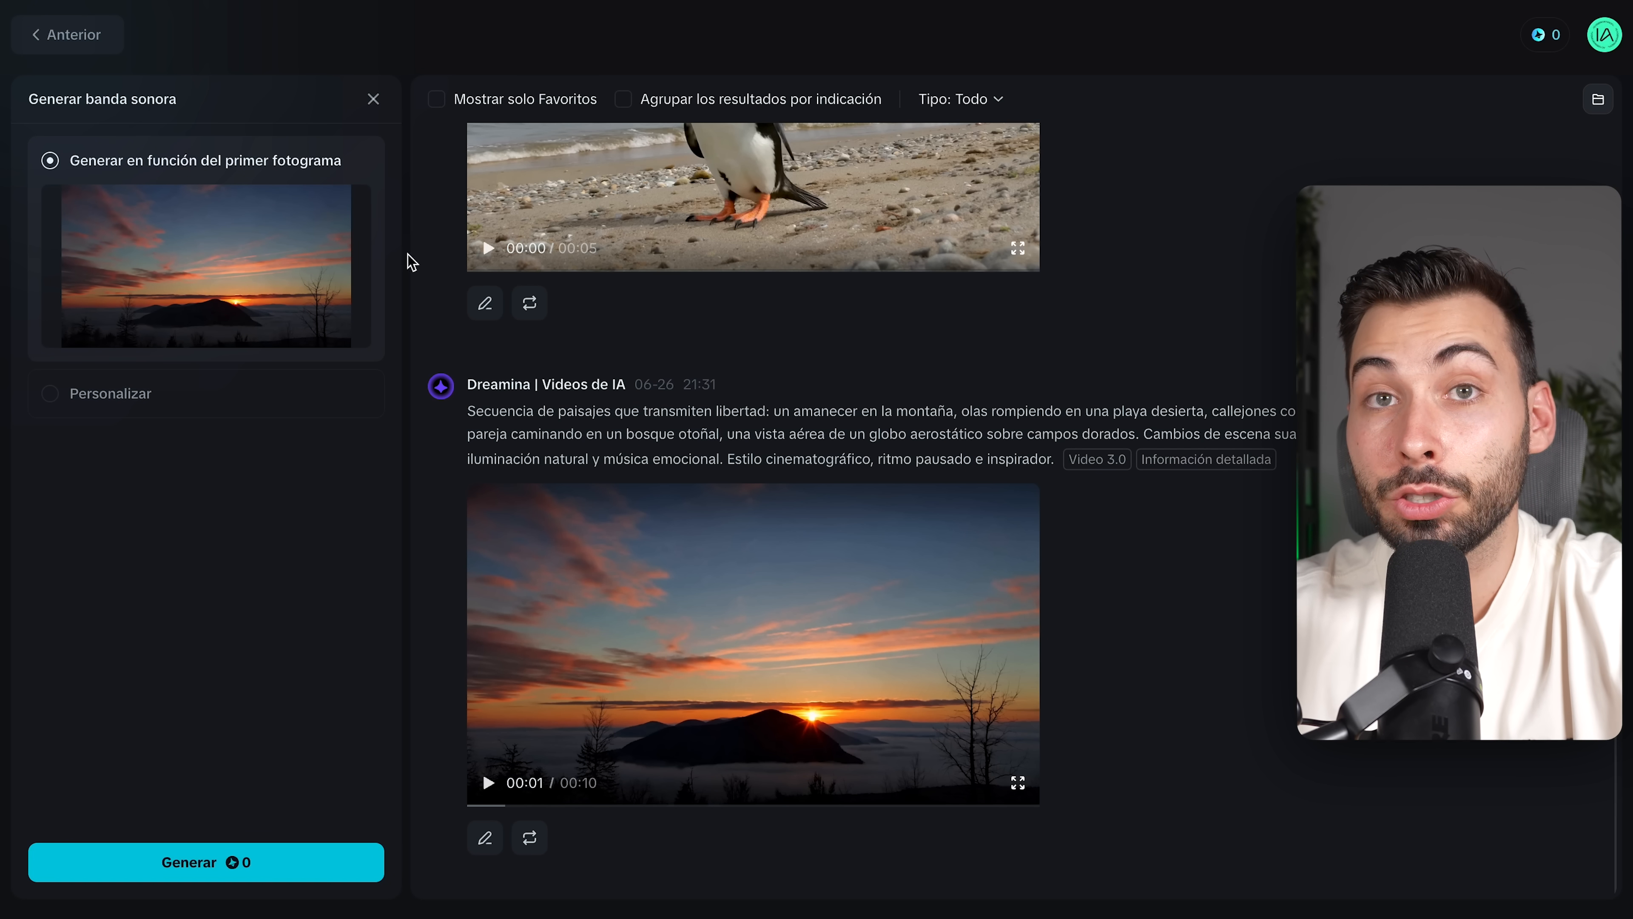
{"action": "left_click", "coordinate": [229, 862]}
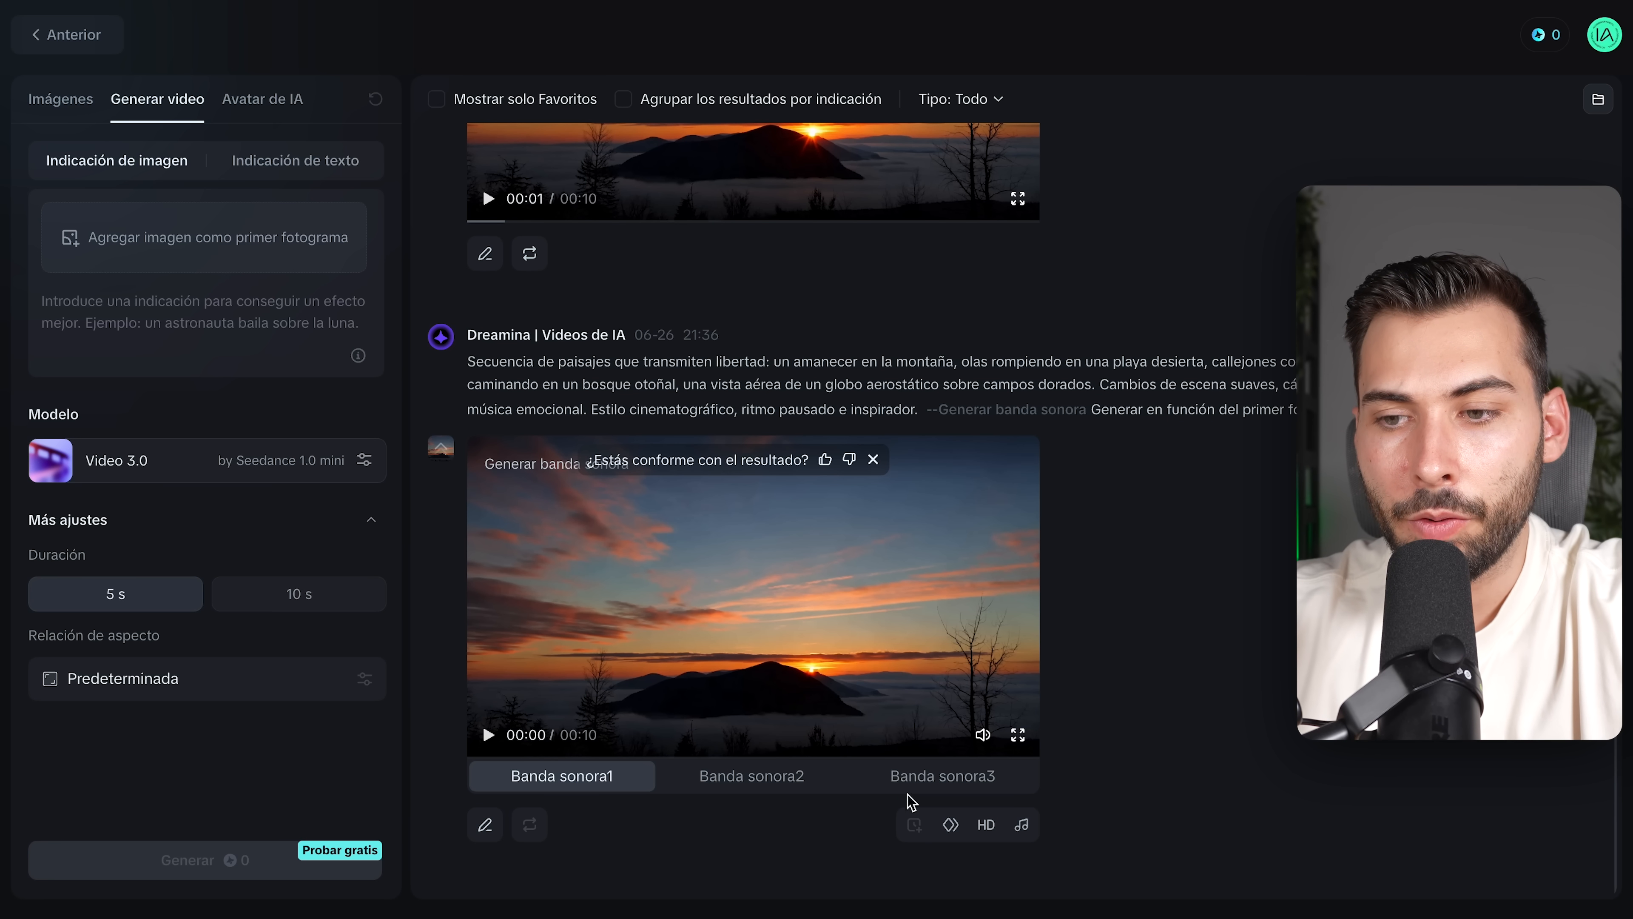
- Preview the landscape video with Banda sonora1 and Banda sonora2, and switch to Banda sonora3
{"action": "left_click", "coordinate": [486, 736]}
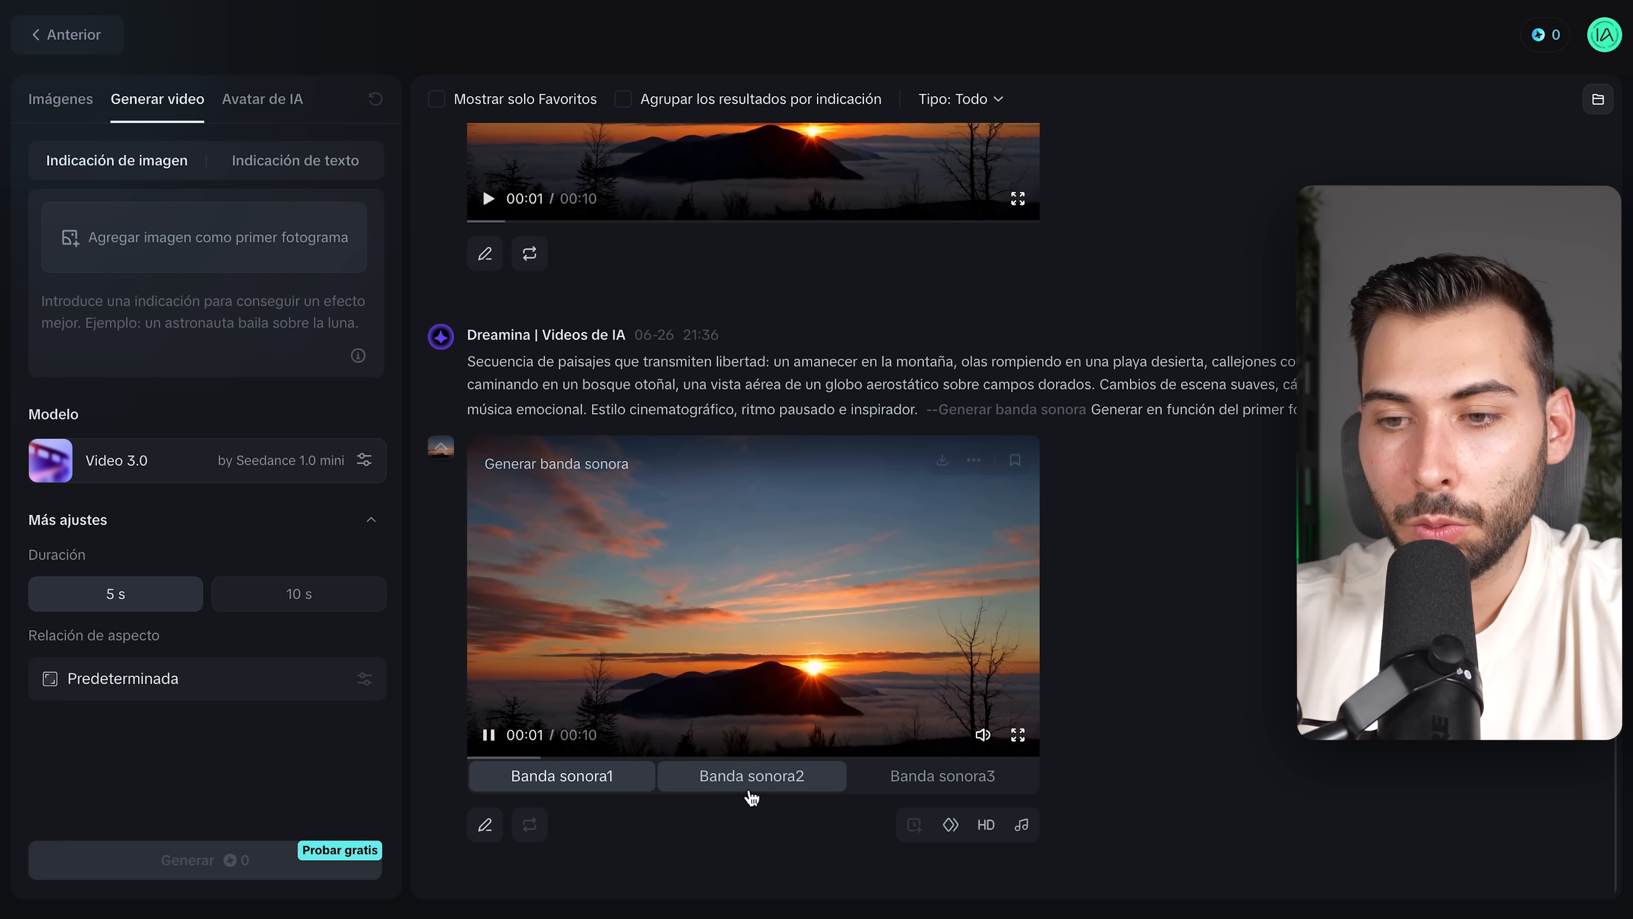
{"action": "left_click", "coordinate": [750, 789]}
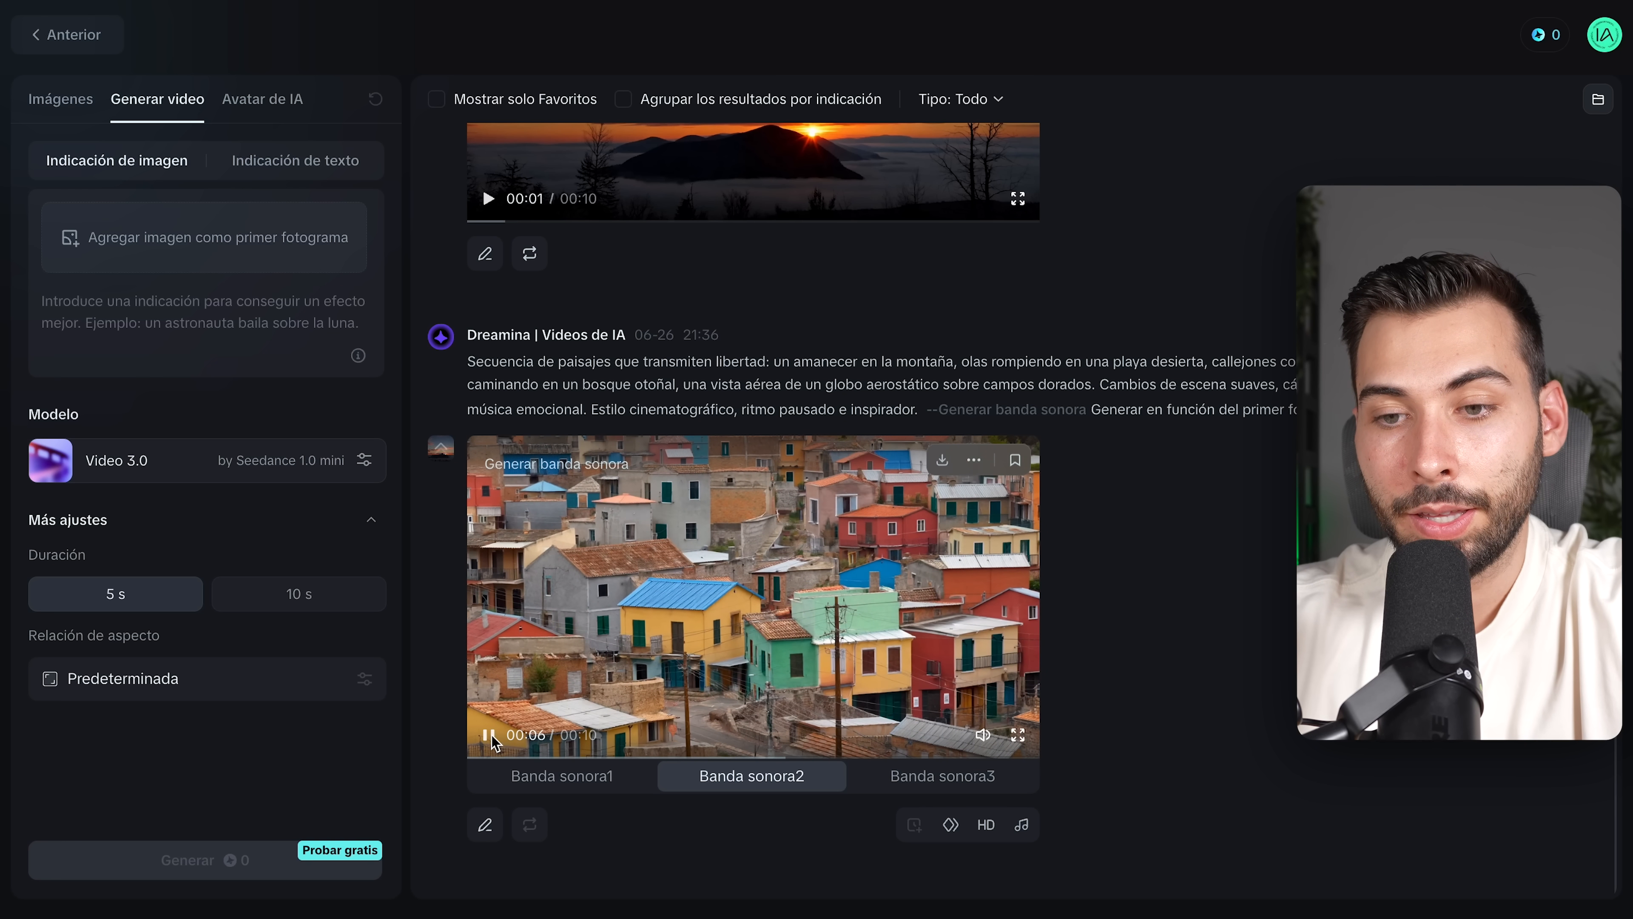
{"action": "left_click", "coordinate": [490, 736]}
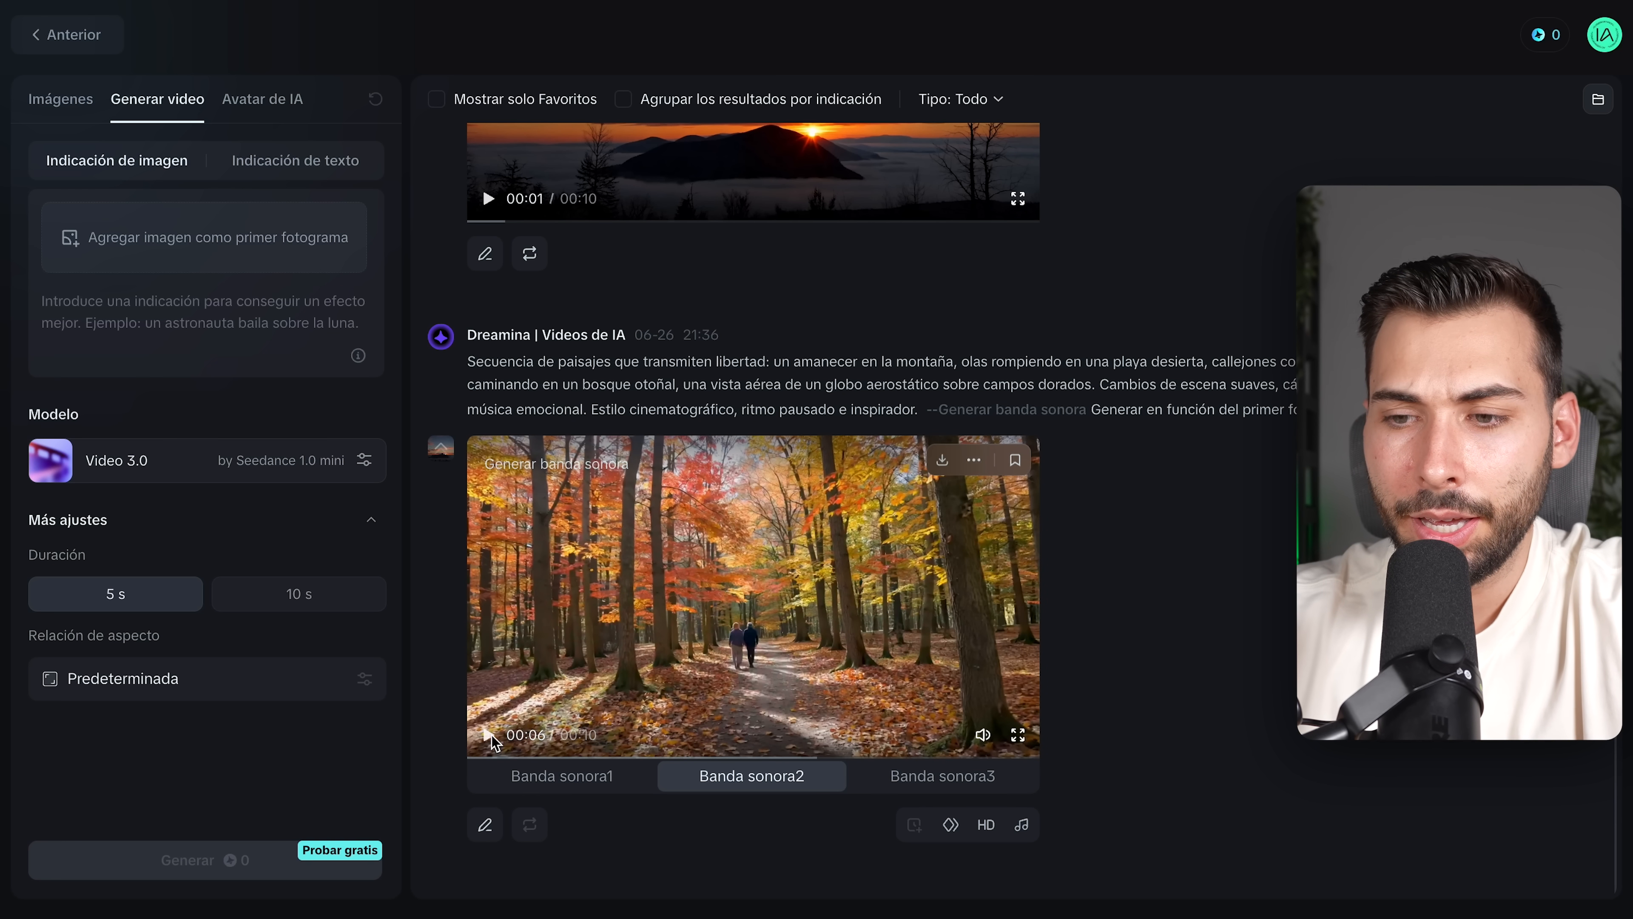
{"action": "left_click", "coordinate": [934, 776]}
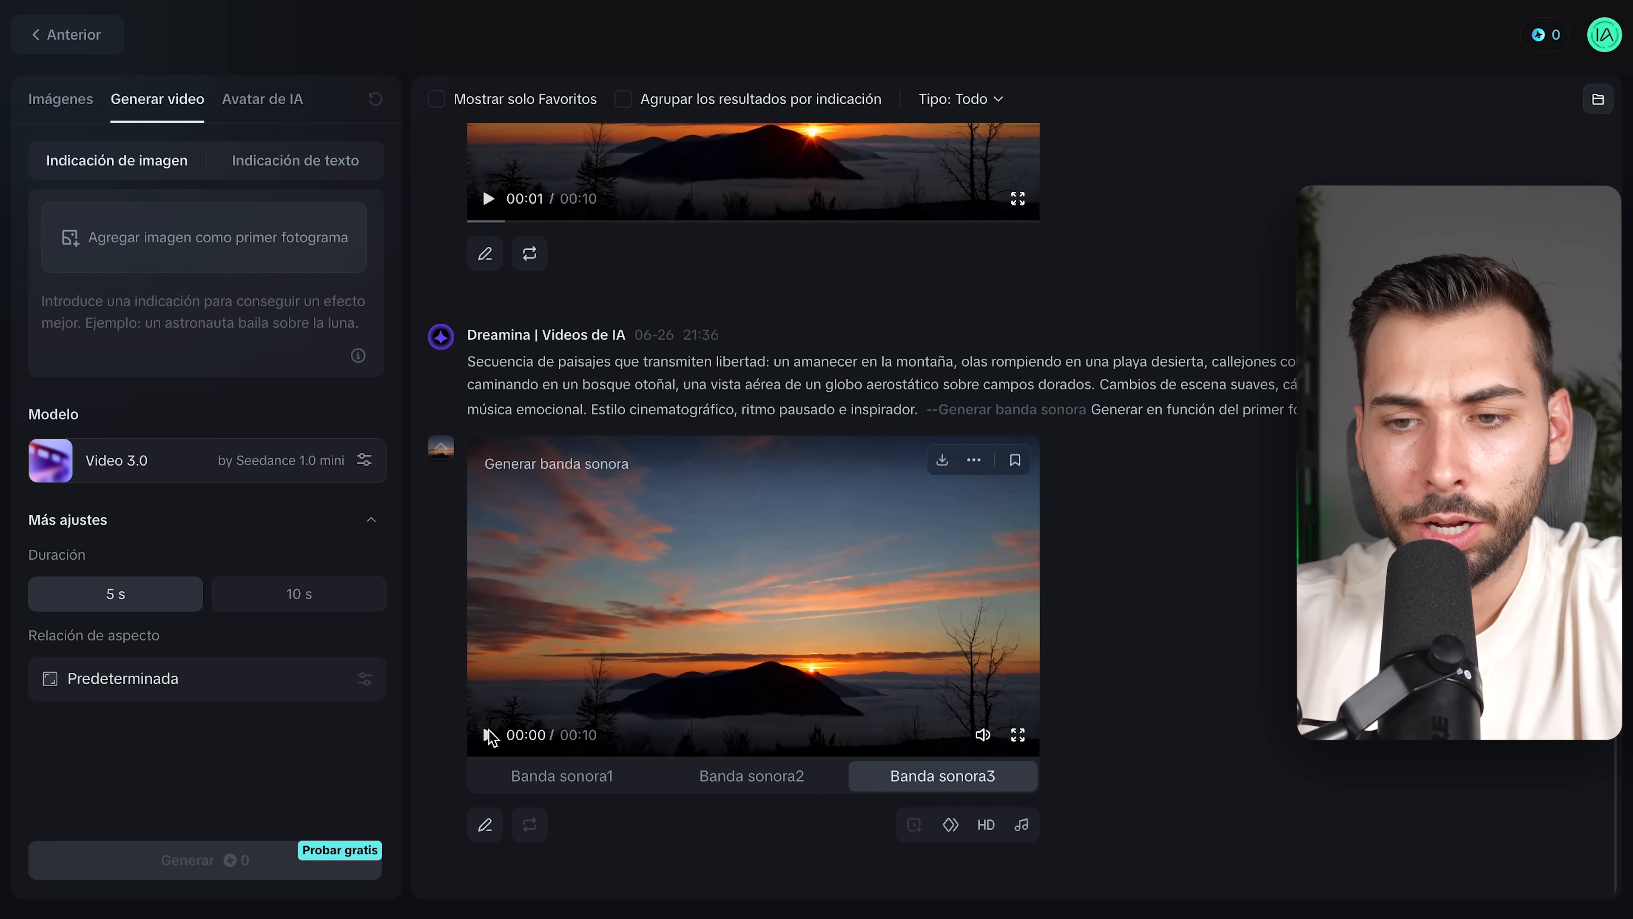